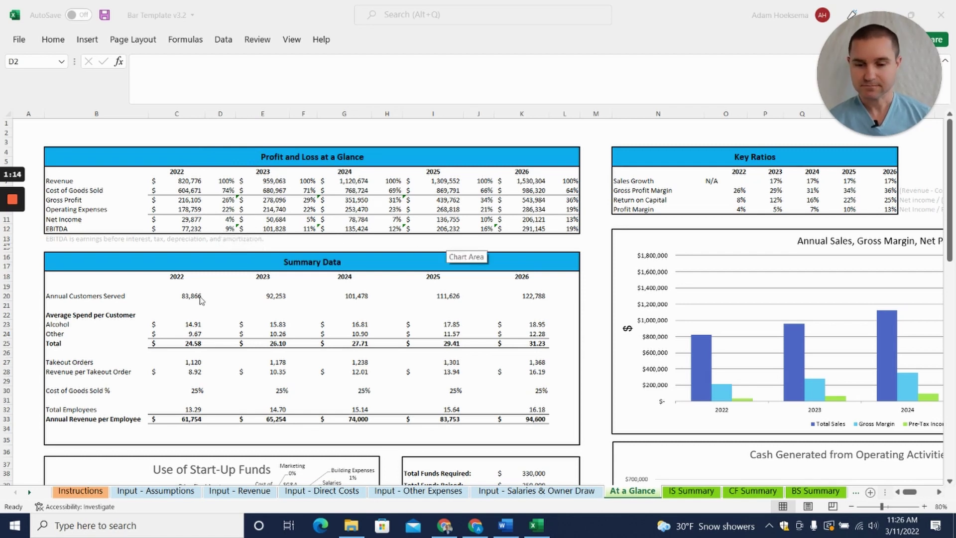
- Review the At a Glance sheet from the profit and loss summary down to the start-up funds breakdown
scroll(264, 291, down, 1)
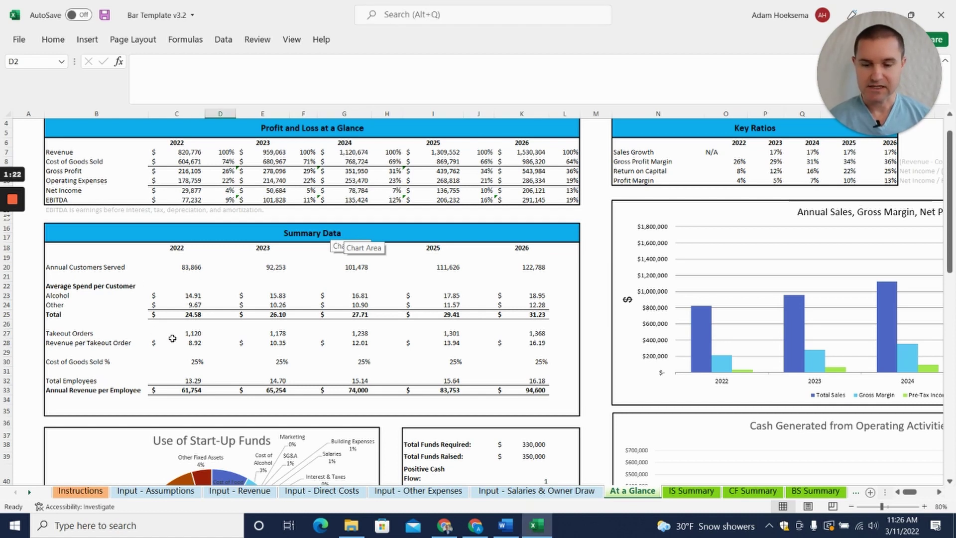
scroll(712, 296, down, 7)
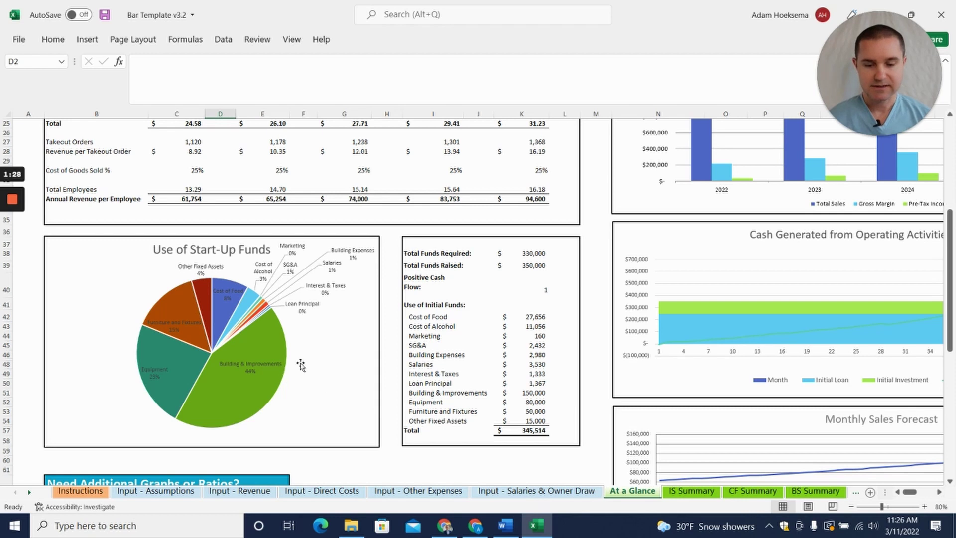
scroll(324, 363, up, 8)
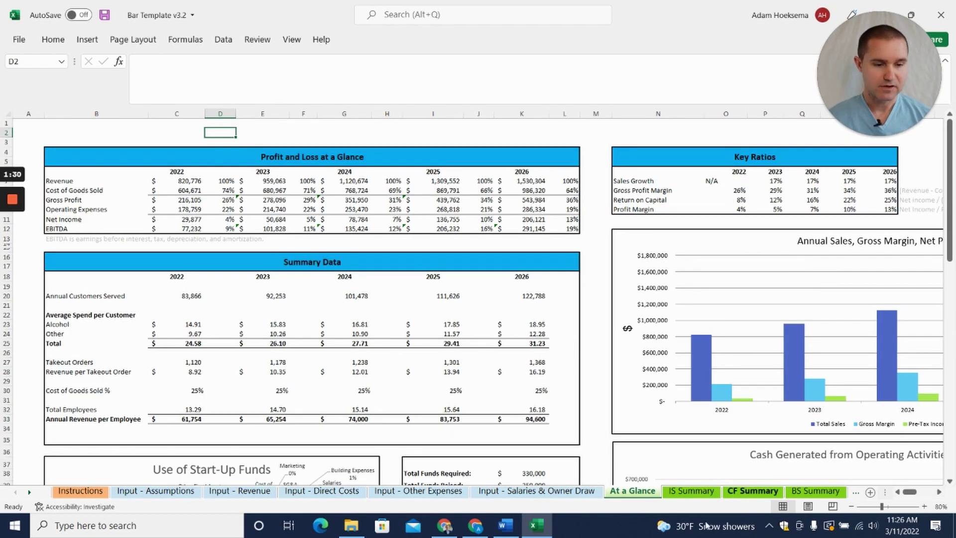
- View the annual income statement, cash flow and balance sheet summaries on the IS, CF and BS Summary sheets
click(691, 491)
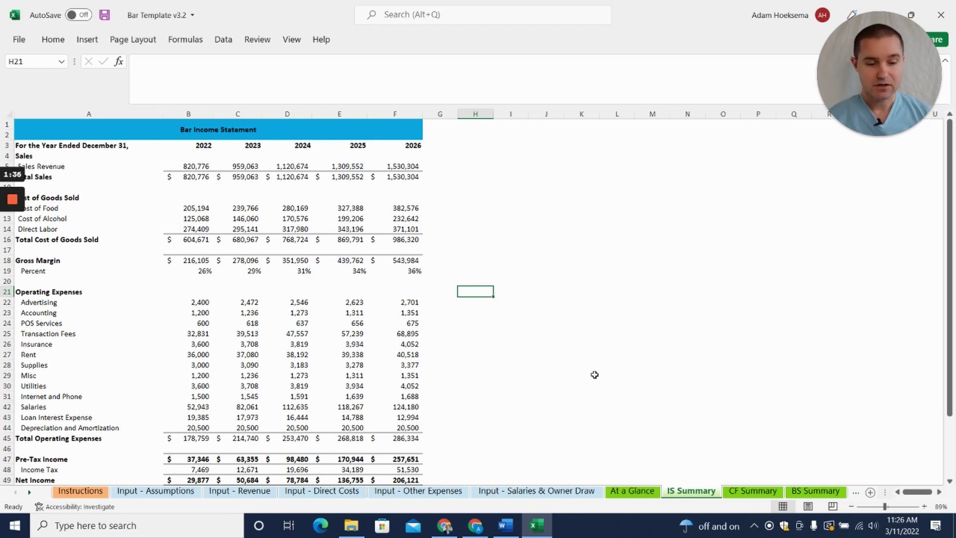
click(752, 491)
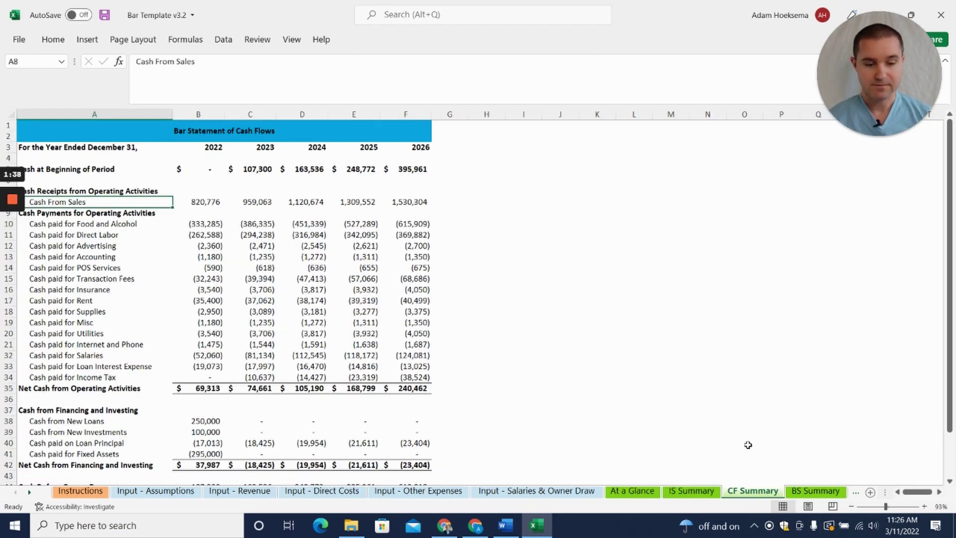
click(801, 493)
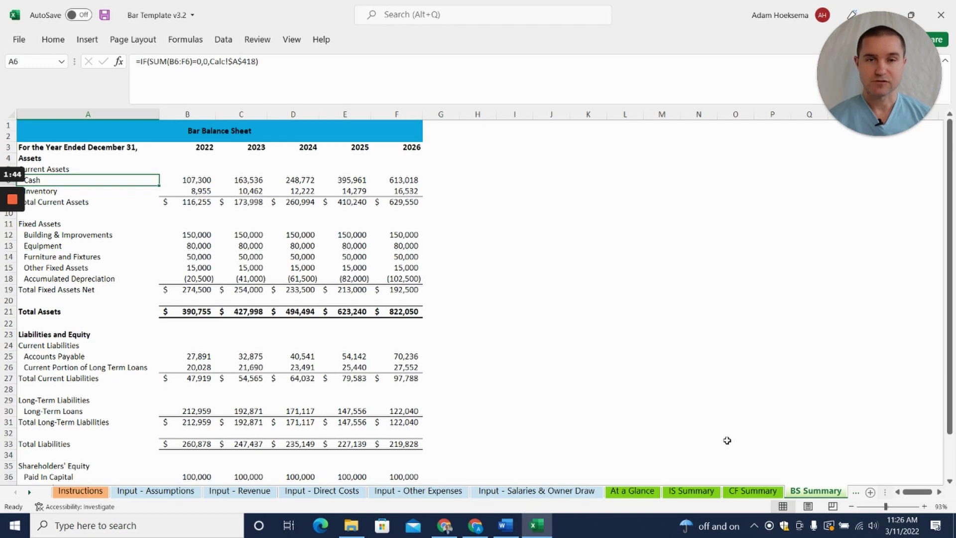
- View the monthly statements on the Income Stmt, Cash Flows Stmt and Balance Sheet sheets
click(856, 492)
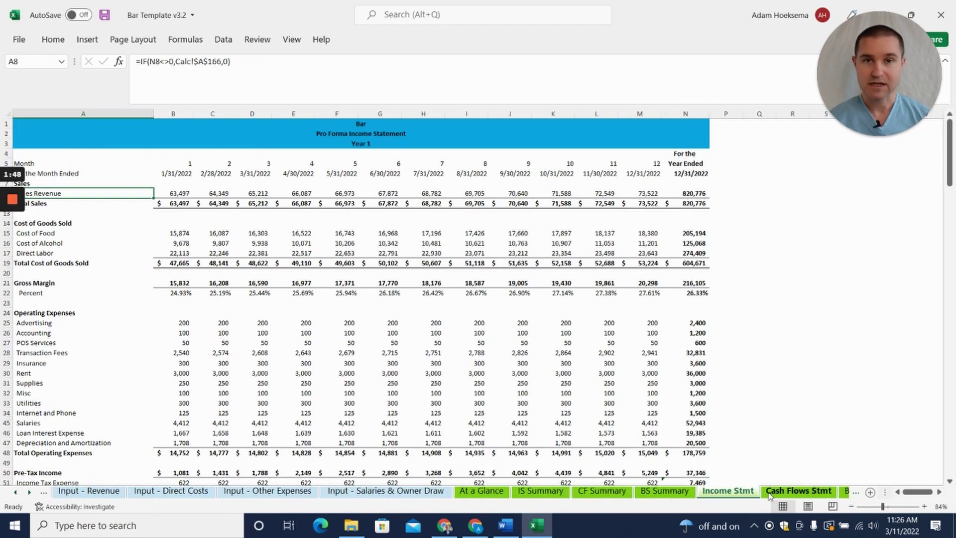
click(796, 491)
click(846, 491)
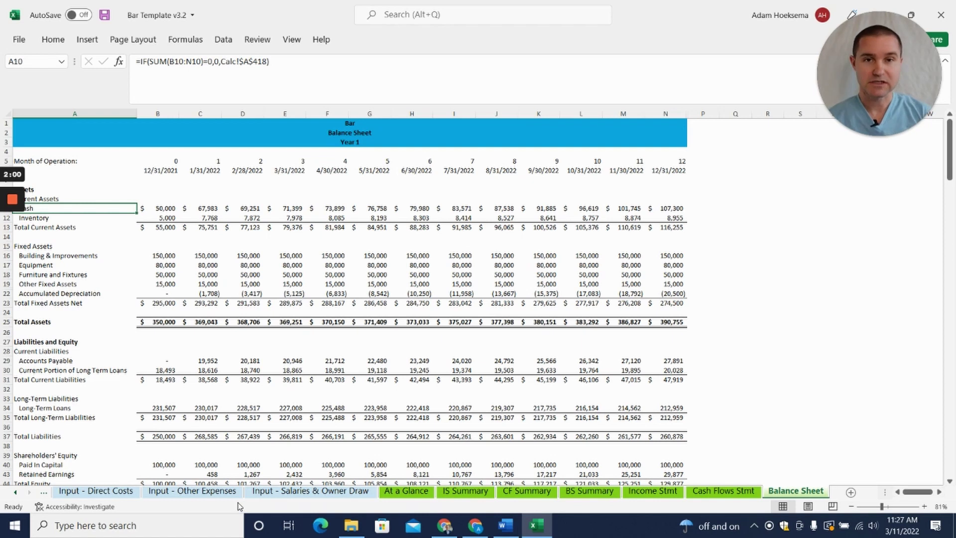
- Open the Input - Assumptions sheet and inspect the company name and the personal investment entry under Investors
click(15, 492)
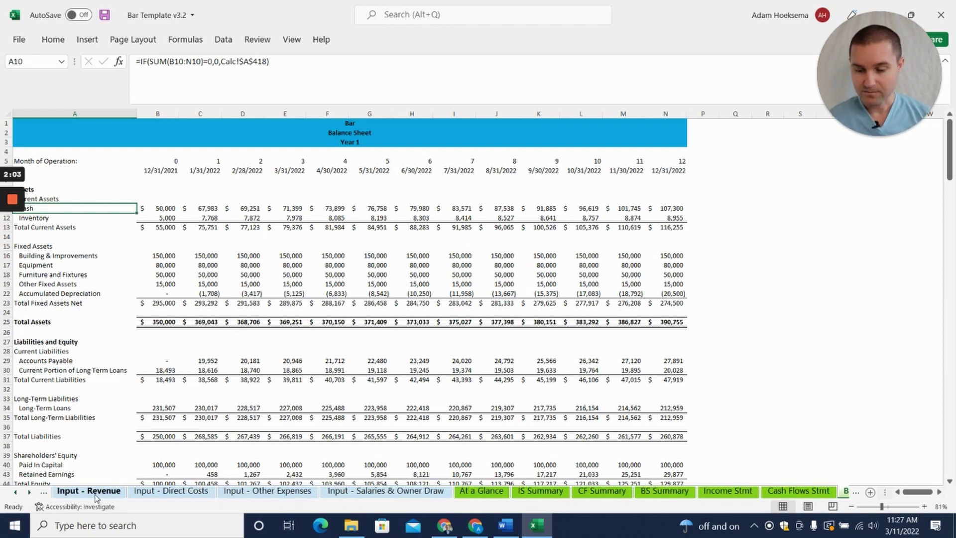
click(16, 492)
click(96, 493)
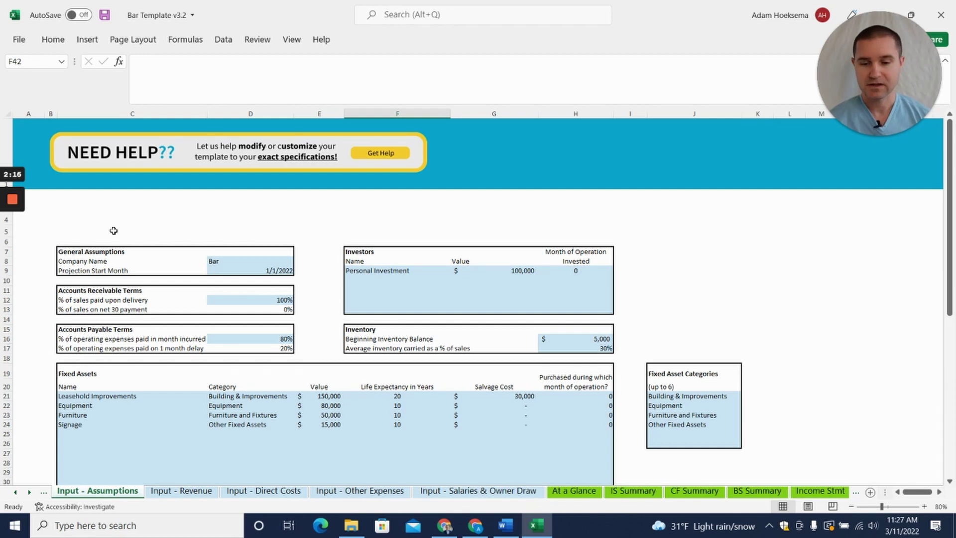
click(237, 259)
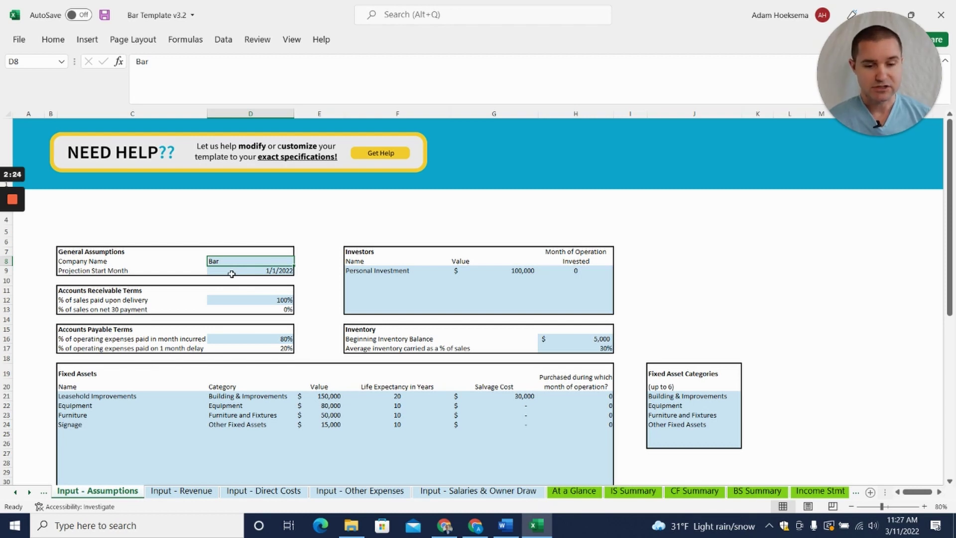
click(413, 271)
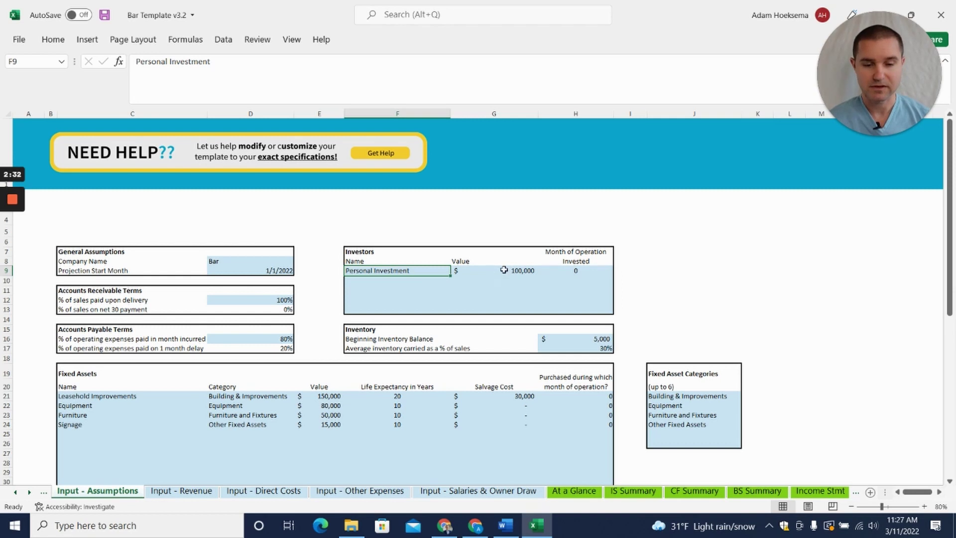
- Examine the Fixed Assets table, including the values for leasehold improvements, equipment, furniture and signage
scroll(465, 271, down, 1)
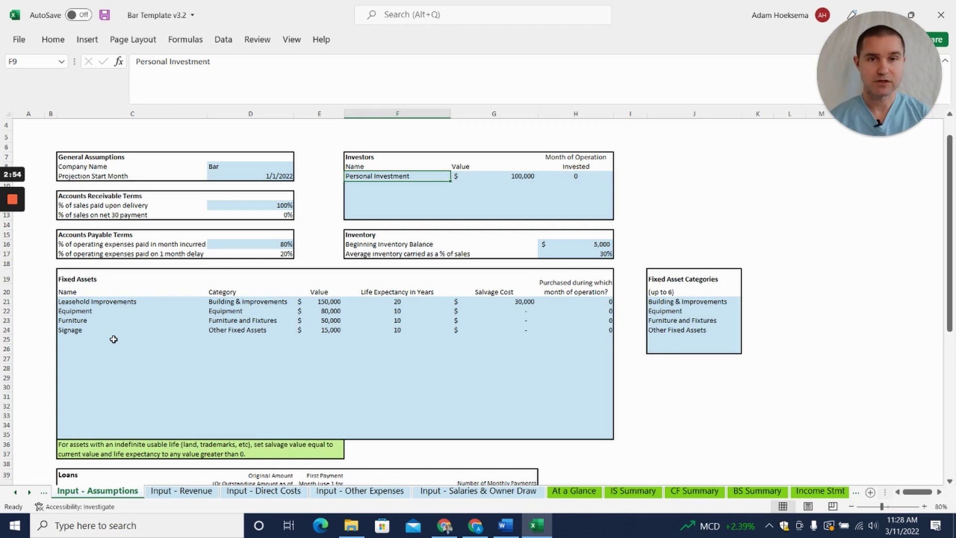
click(82, 301)
click(323, 301)
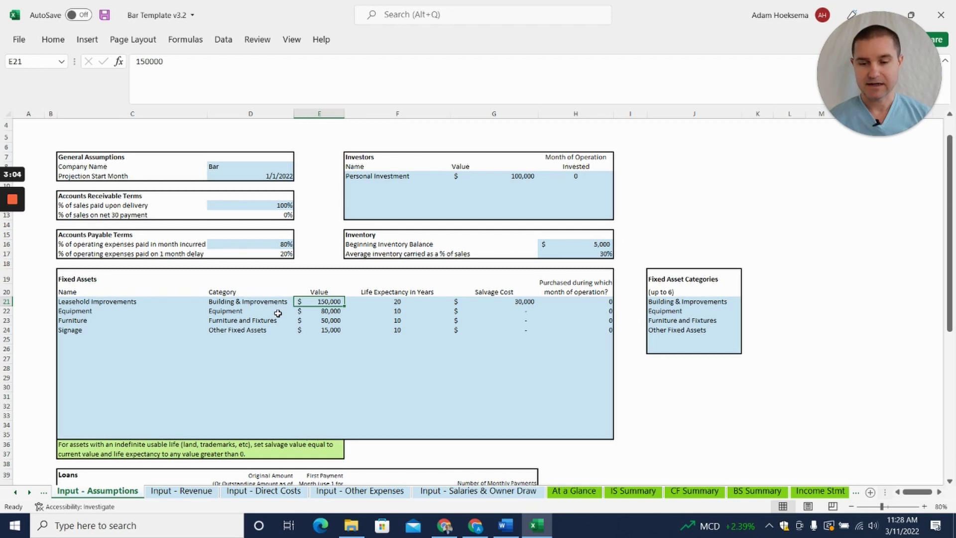
click(334, 310)
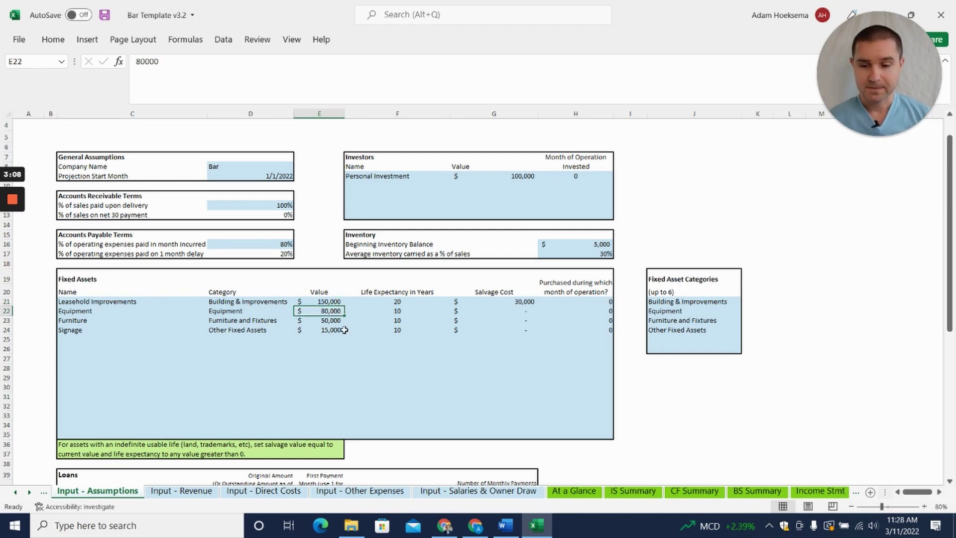
click(335, 321)
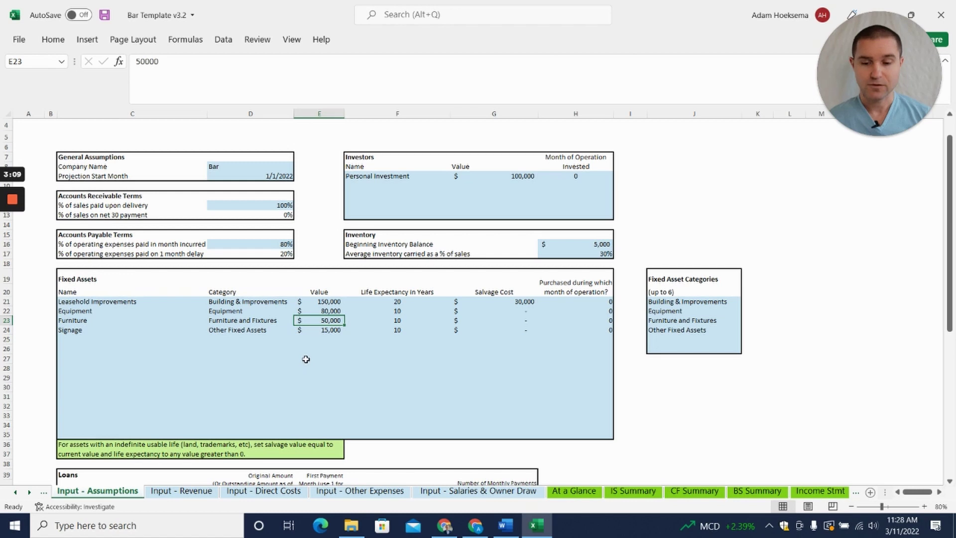
click(322, 330)
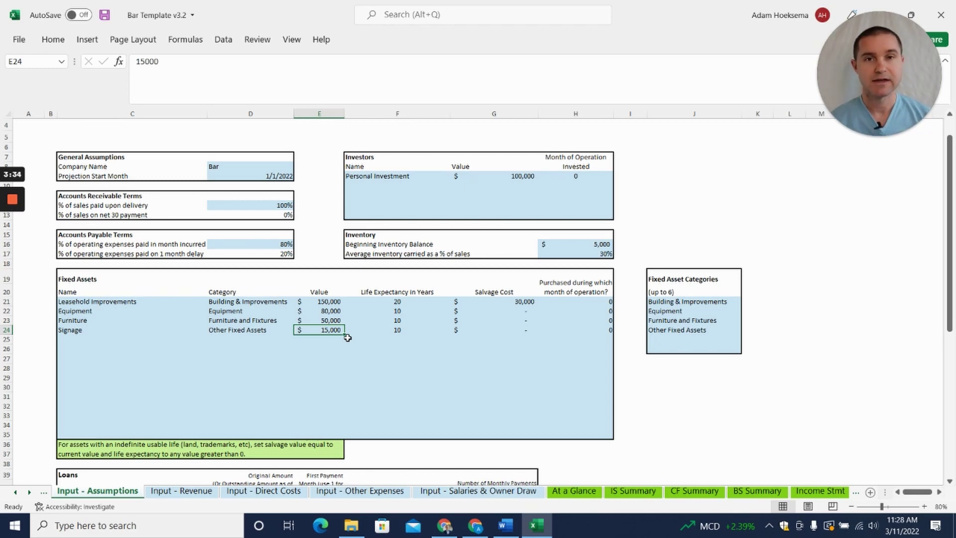
- Inspect the SBA Loan's name, interest rate and number of monthly payments in the Loans table
scroll(311, 309, down, 4)
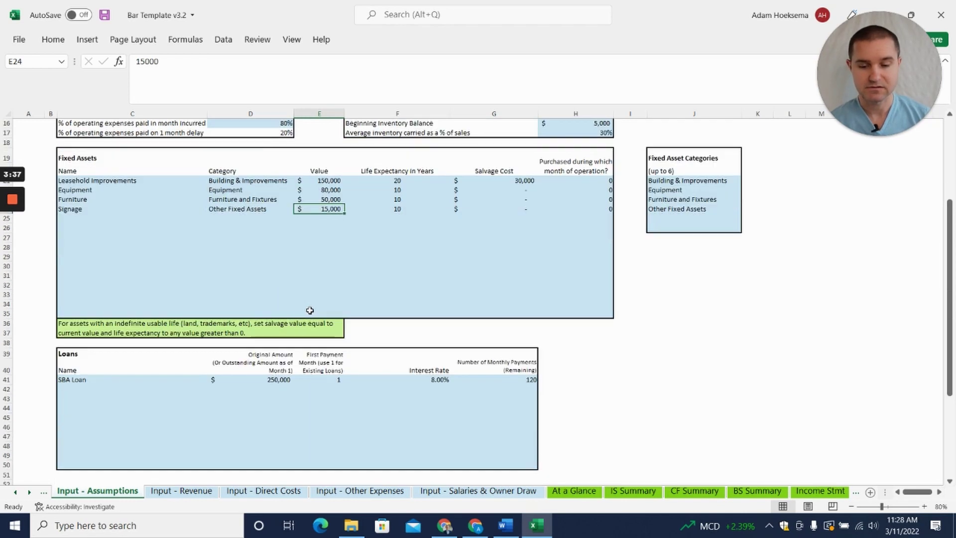
click(79, 380)
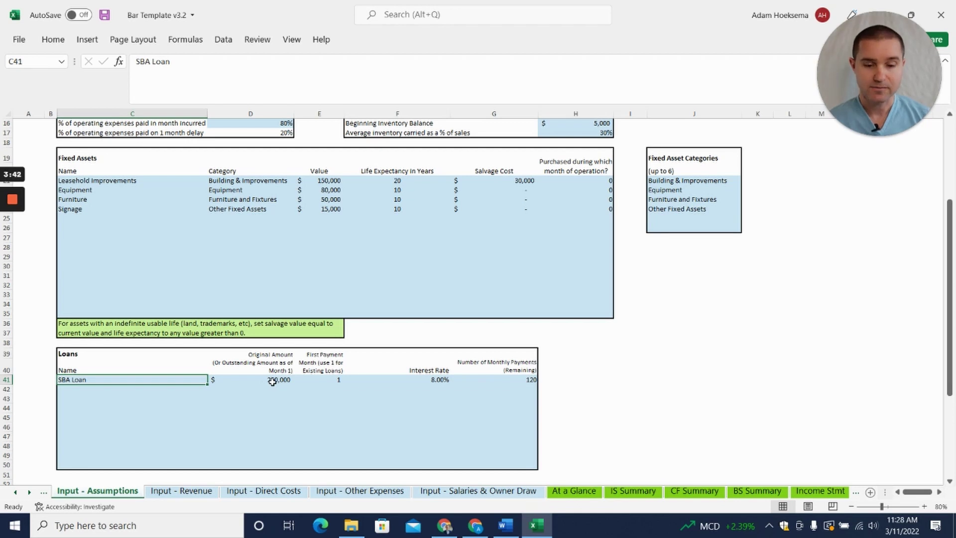
click(419, 380)
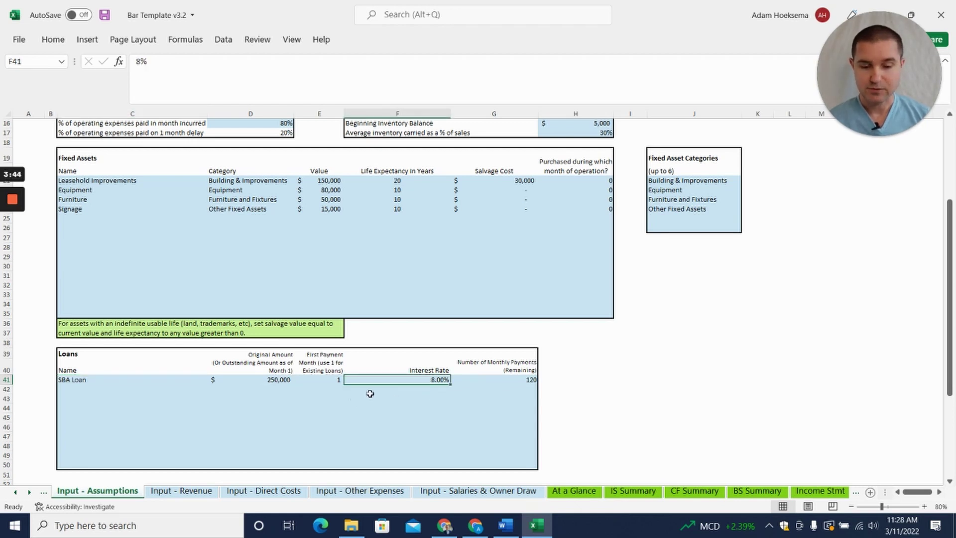
click(503, 379)
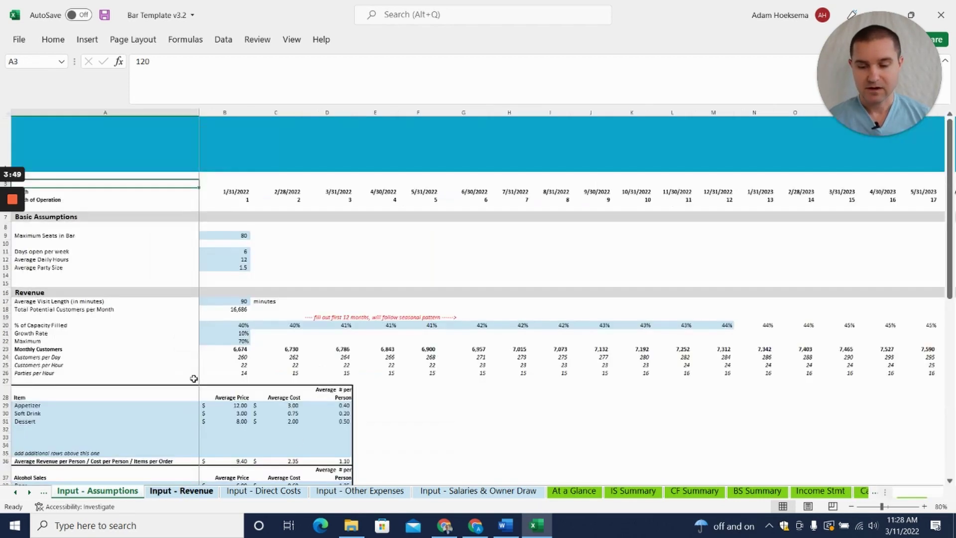
- Open the Input - Revenue sheet and enlarge its view to 100%
click(181, 491)
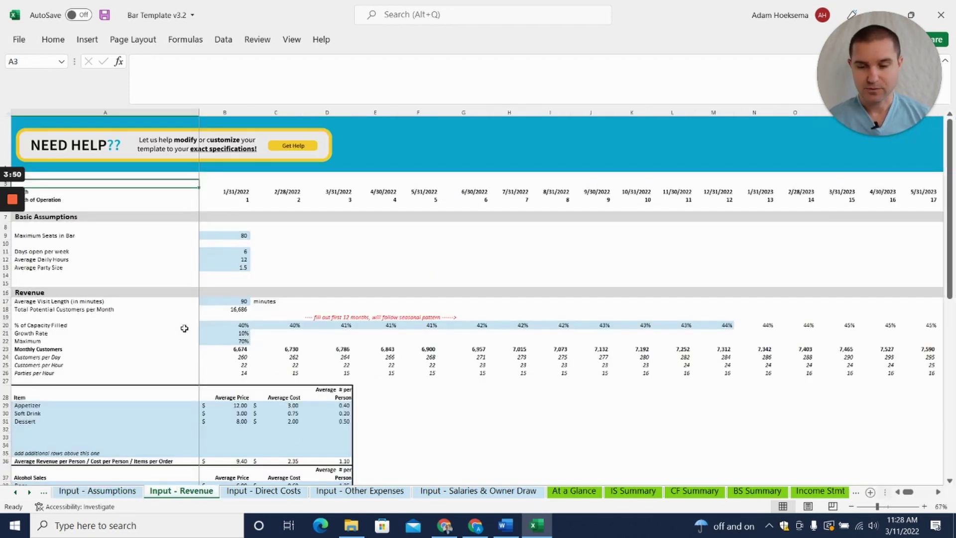
click(924, 506)
click(924, 506)
click(924, 505)
click(923, 505)
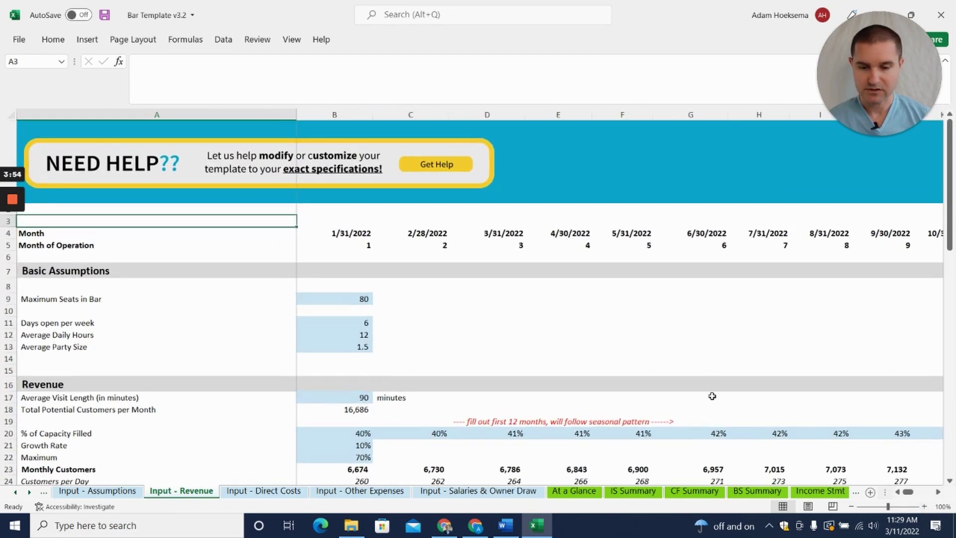
- Inspect the Basic Assumptions inputs for maximum seats, days open per week, average daily hours and average party size
scroll(485, 304, down, 1)
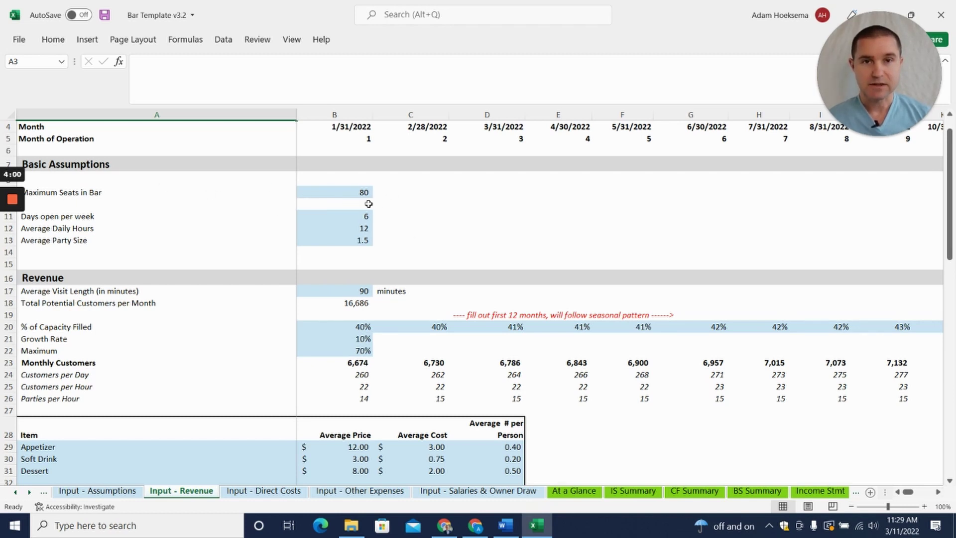
click(344, 196)
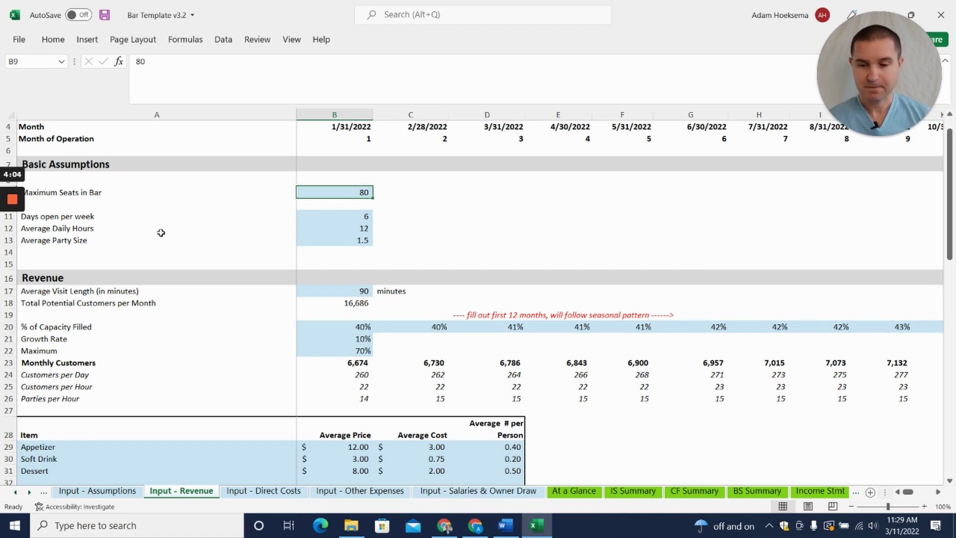
click(340, 217)
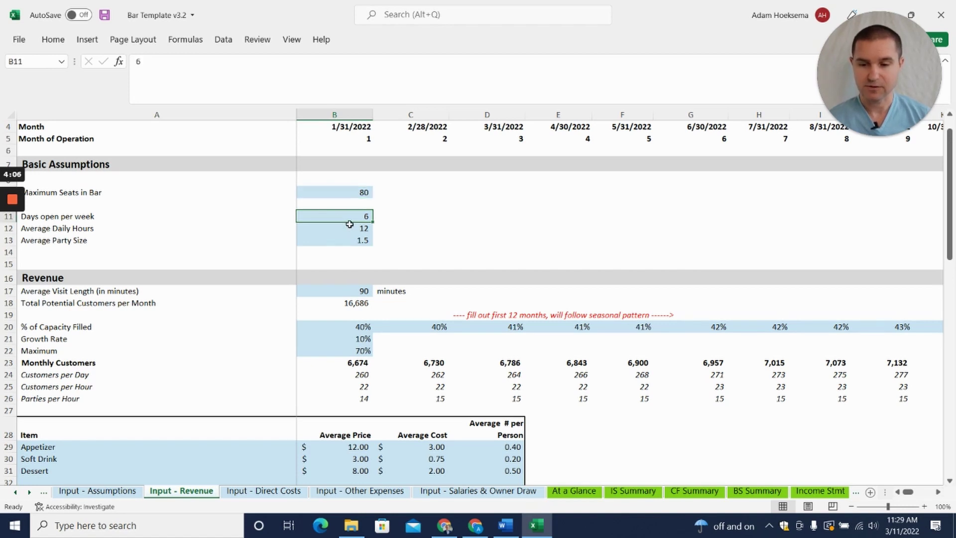
click(341, 228)
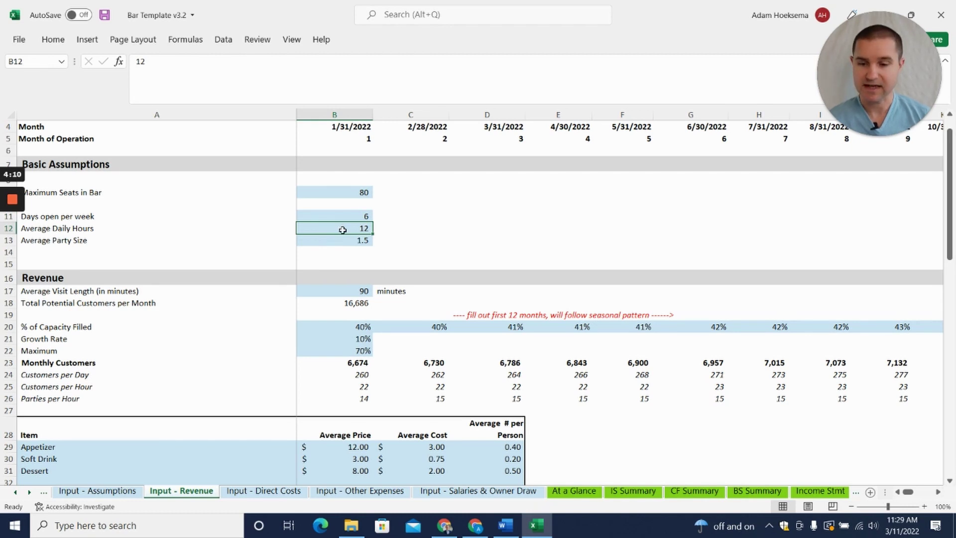
click(343, 240)
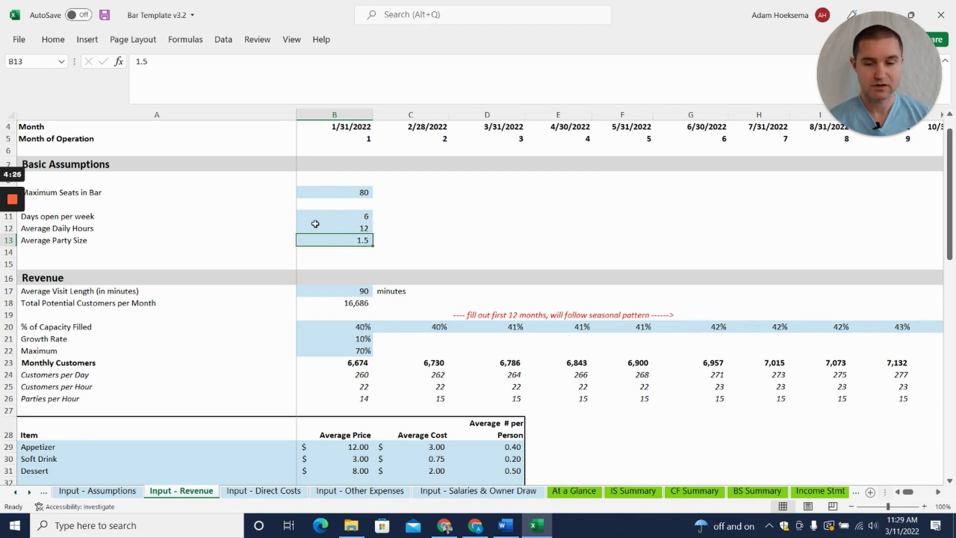
- Examine the Revenue section's average visit length, total potential customers, first-month capacity filled and growth rate
scroll(318, 223, down, 1)
scroll(322, 222, down, 1)
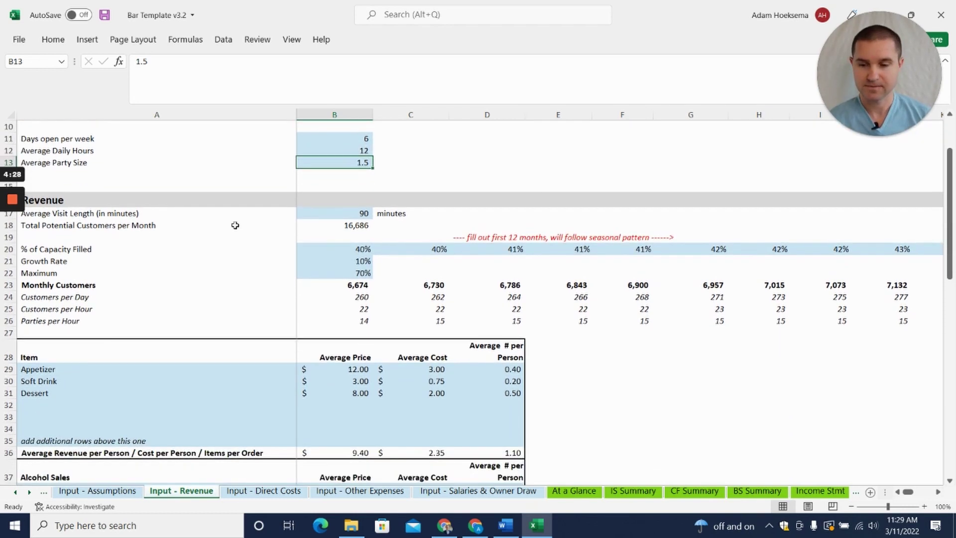
click(347, 215)
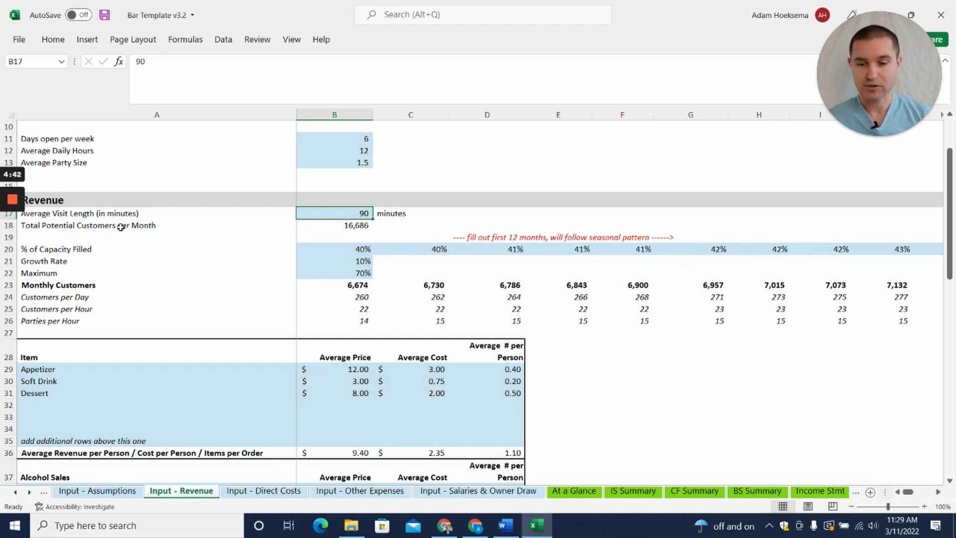
click(325, 223)
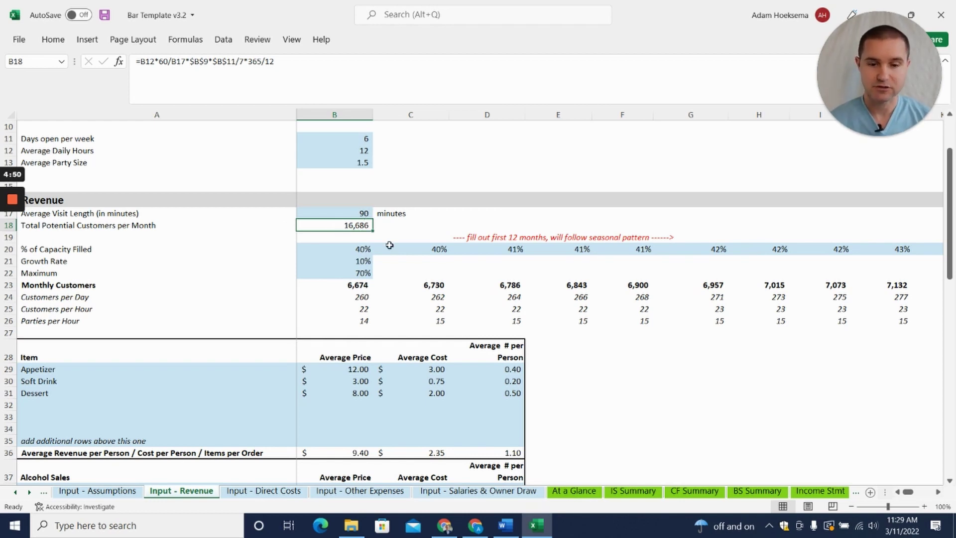
click(342, 248)
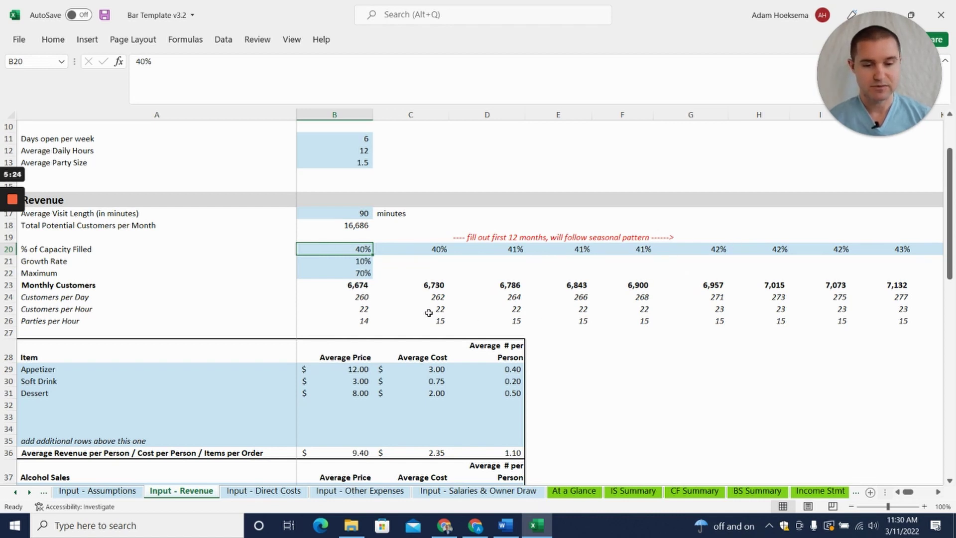
click(335, 263)
- Check the first-month formulas for customers per day and customers per hour
scroll(334, 273, down, 1)
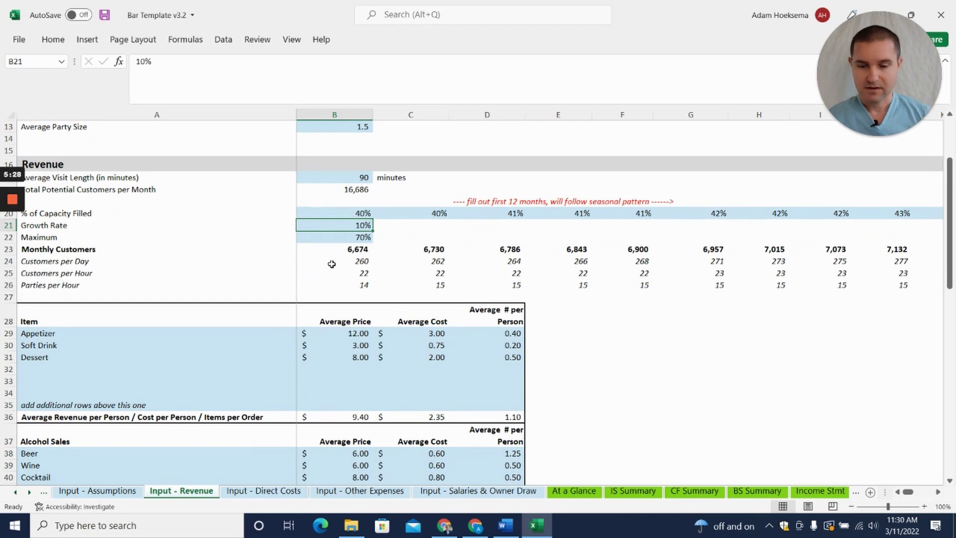
click(344, 260)
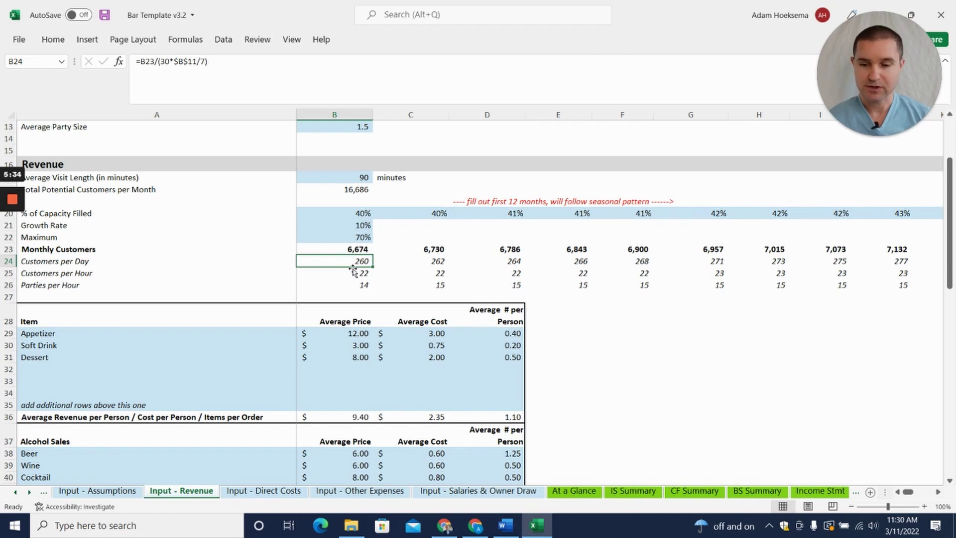
click(349, 272)
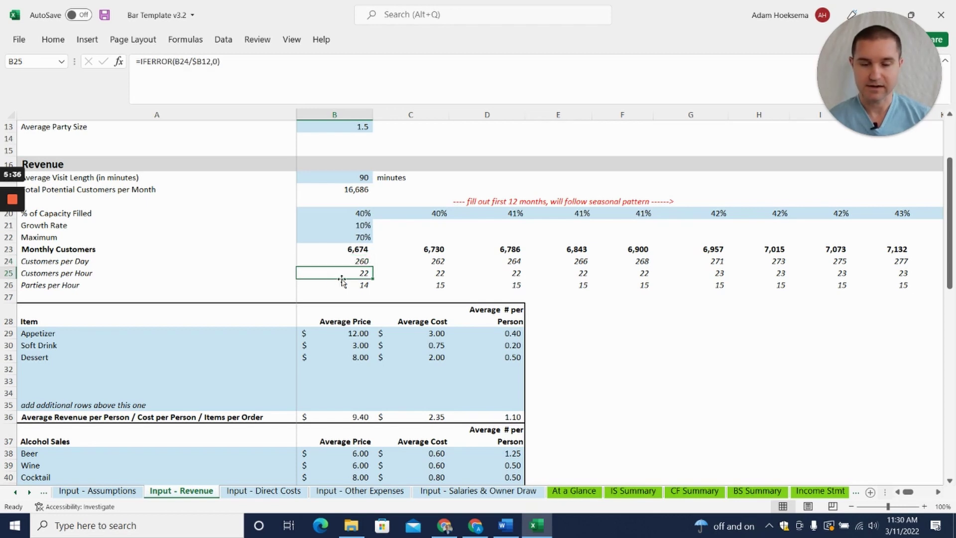
- Review the food item and Alcohol Sales tables, checking the average cost formula for beer
scroll(351, 281, down, 1)
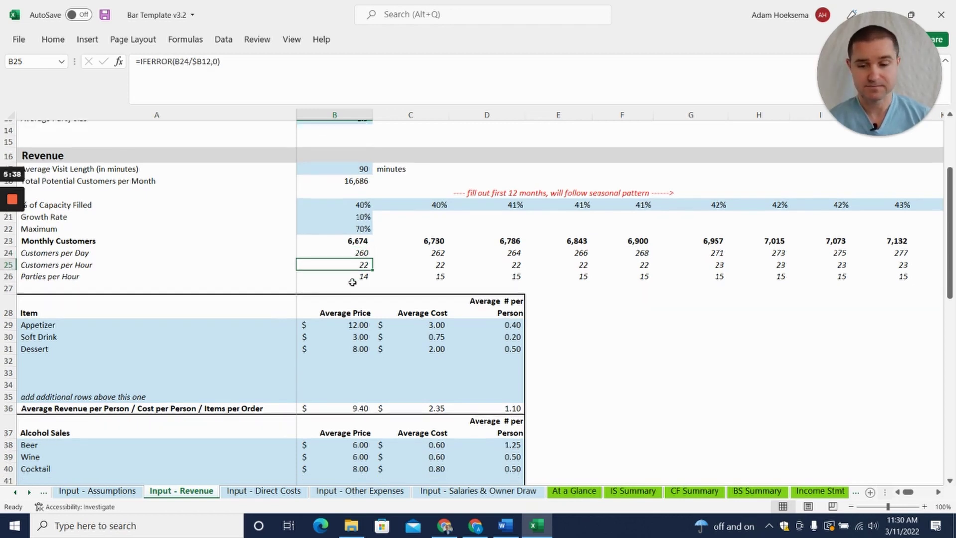
scroll(352, 282, down, 1)
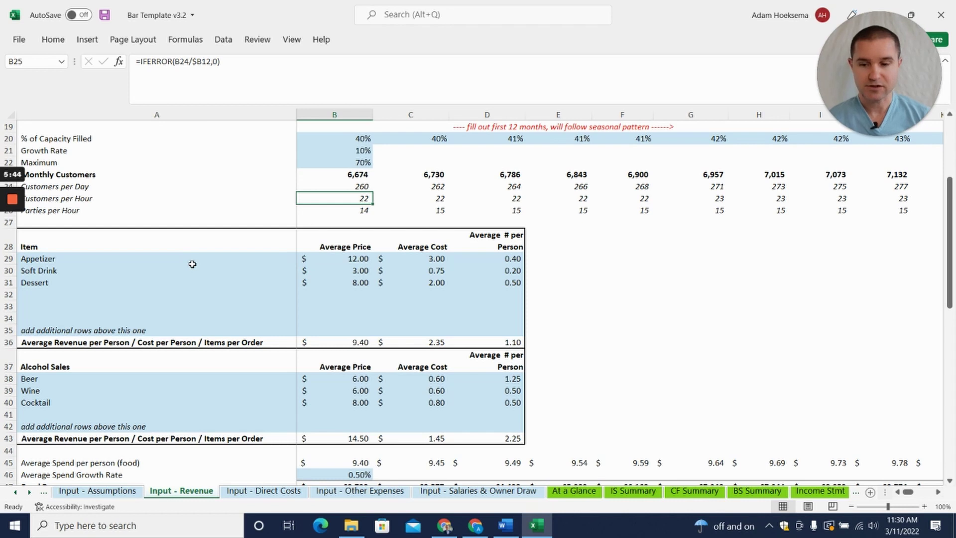
scroll(152, 291, down, 1)
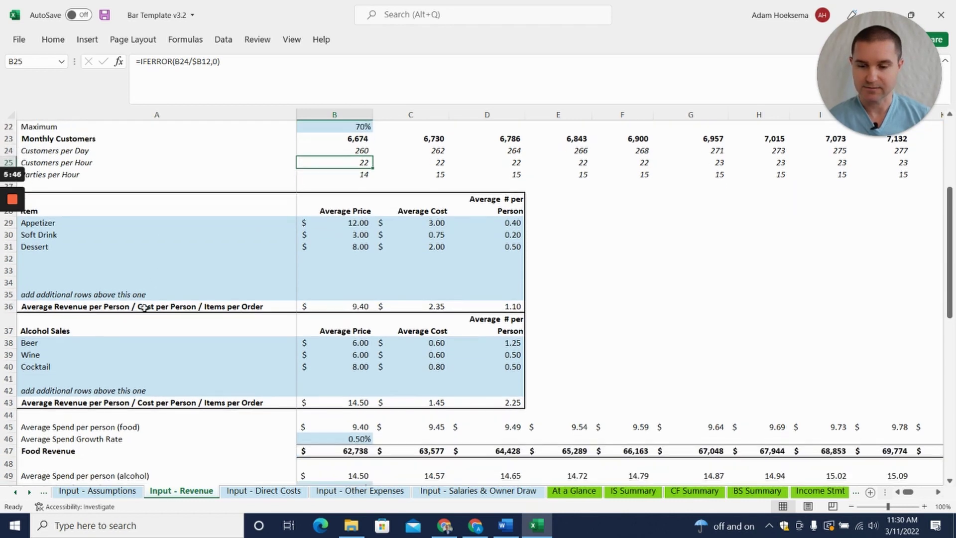
click(47, 345)
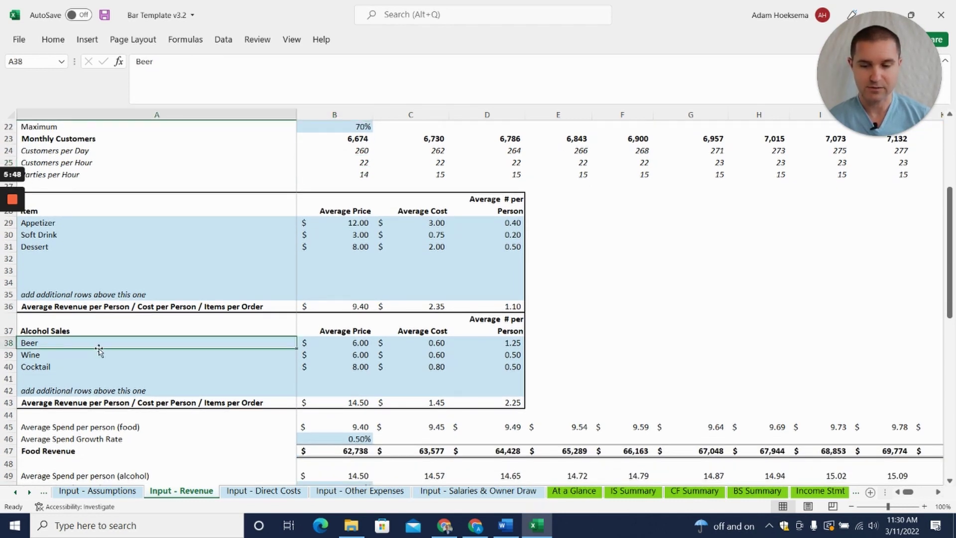
scroll(99, 350, down, 1)
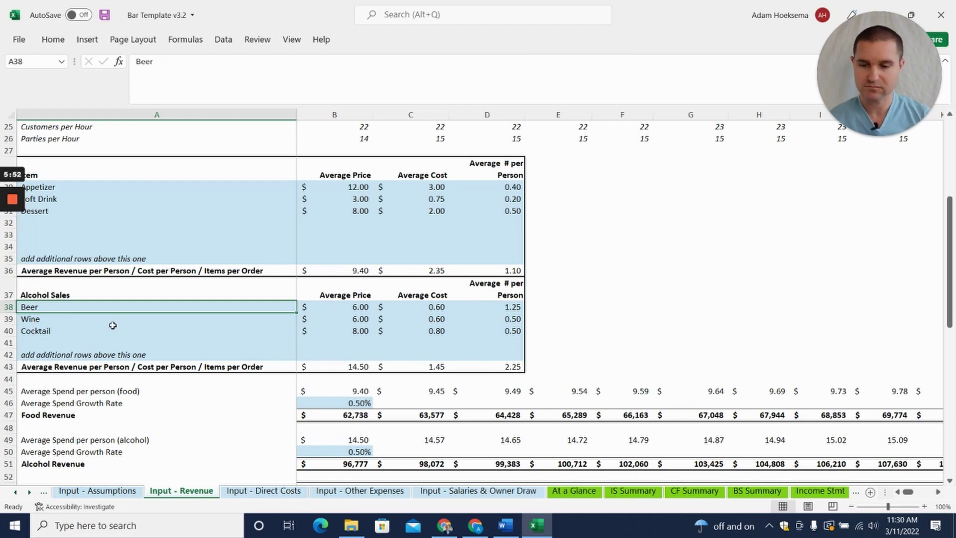
click(421, 306)
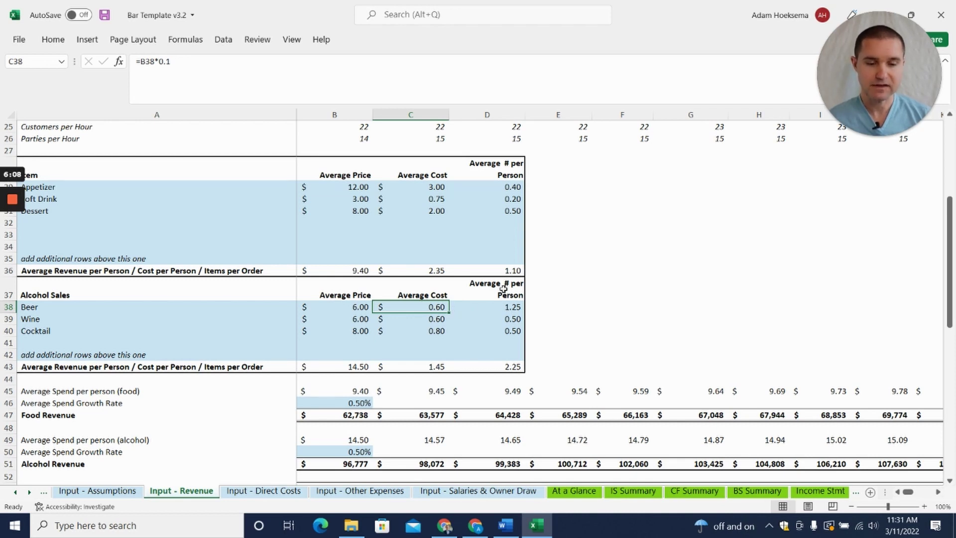
- Examine the average number per person for beer, wine and cocktails in the Alcohol Sales table
click(502, 313)
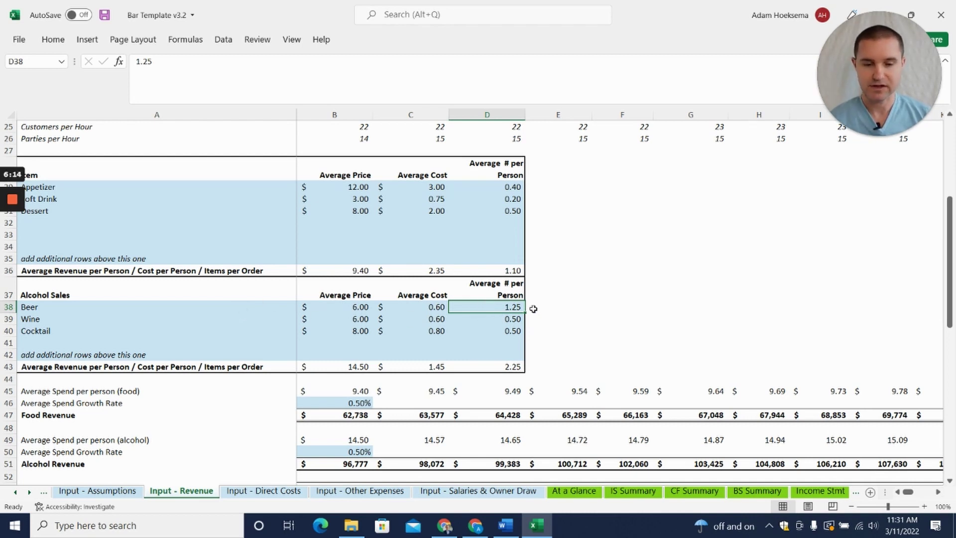
click(504, 321)
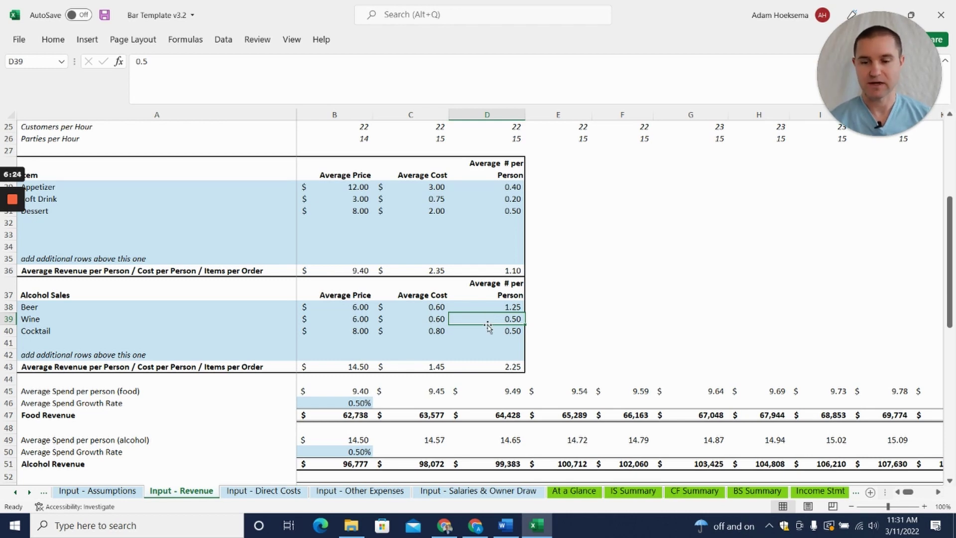
click(502, 331)
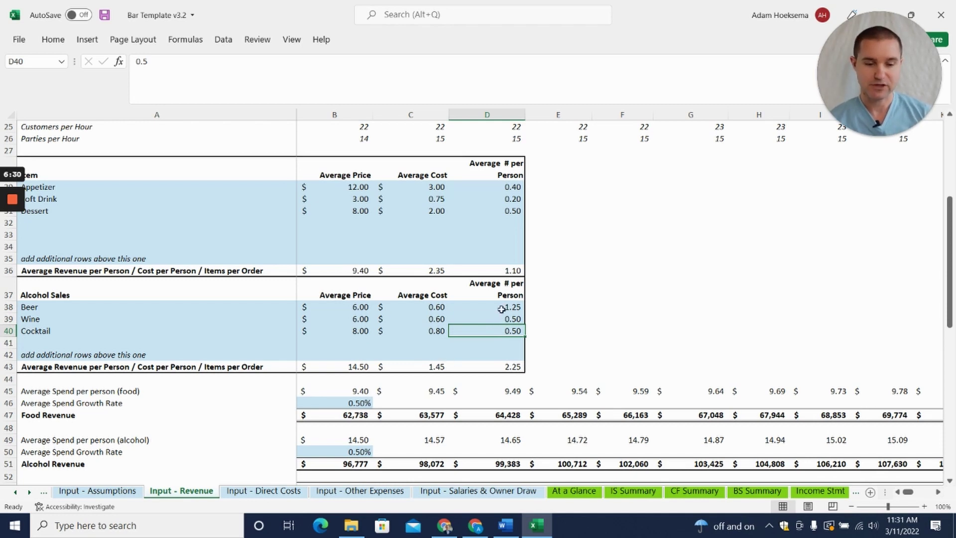
click(498, 308)
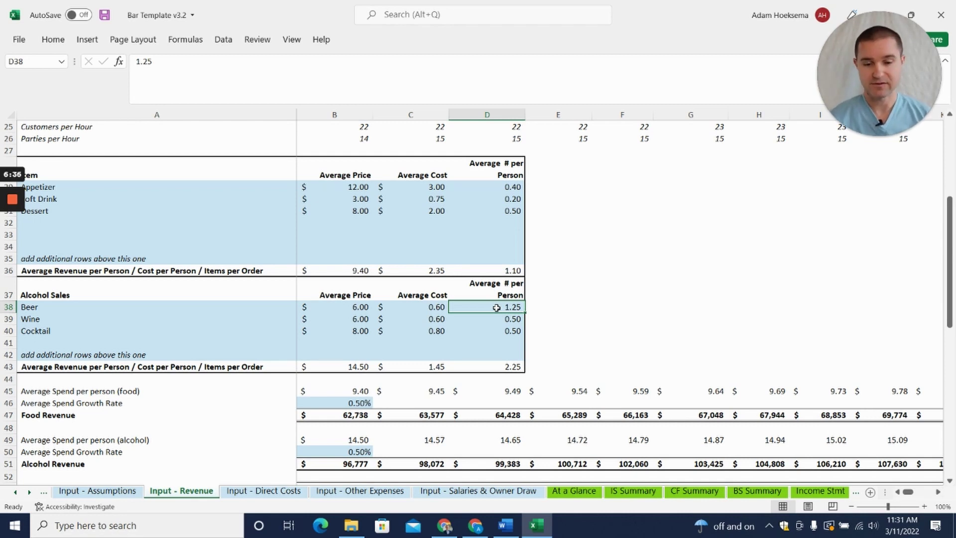
click(498, 317)
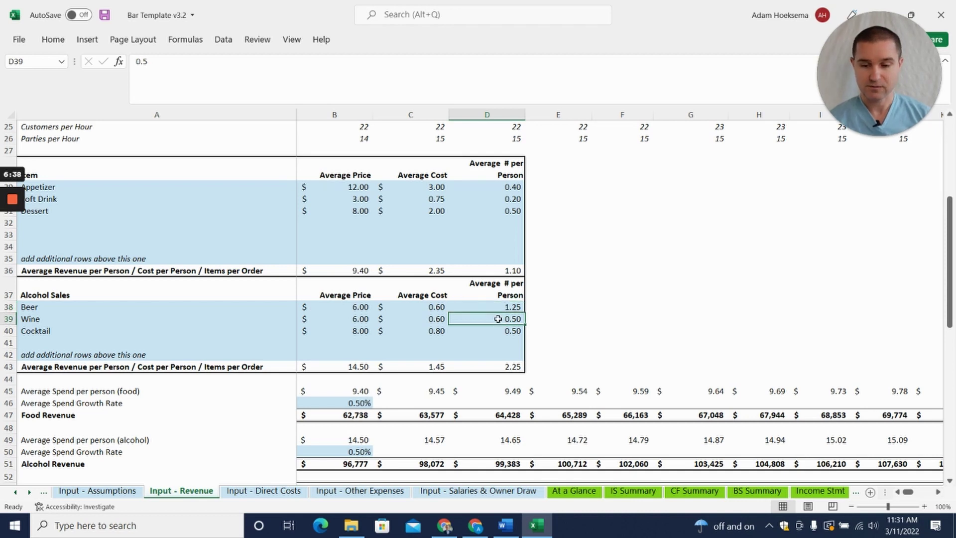
click(503, 330)
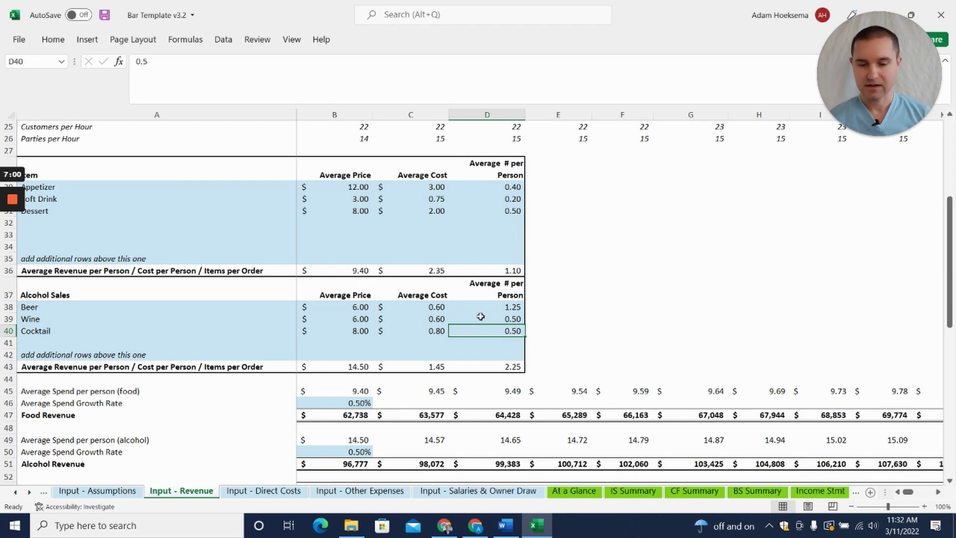
- Check the first-month Food Revenue formula and view the alcohol revenue and cost rows beneath it
scroll(478, 318, down, 2)
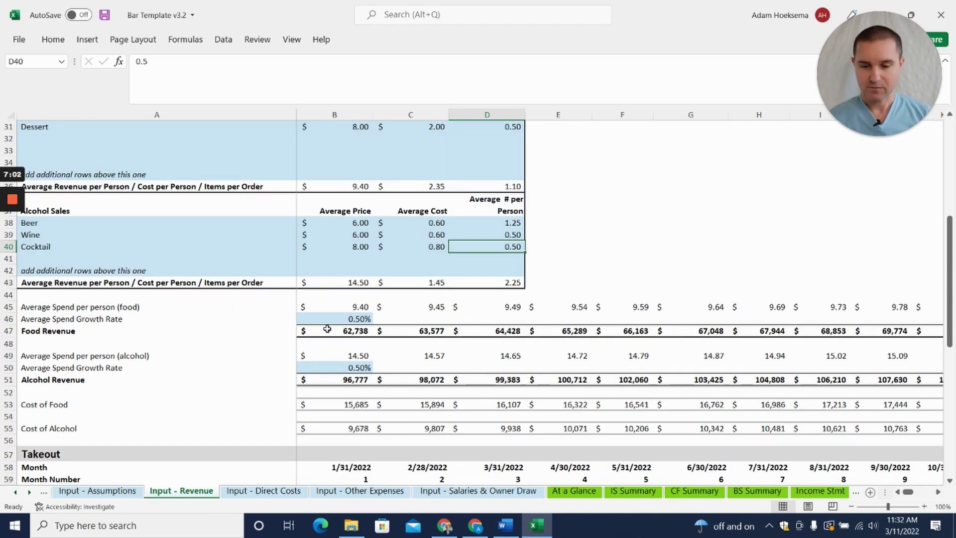
click(334, 330)
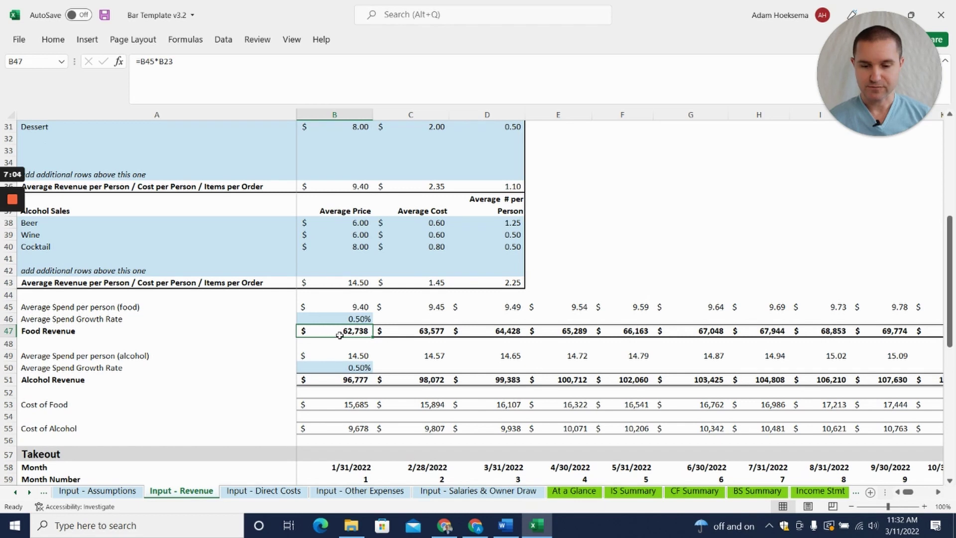
scroll(333, 337, down, 1)
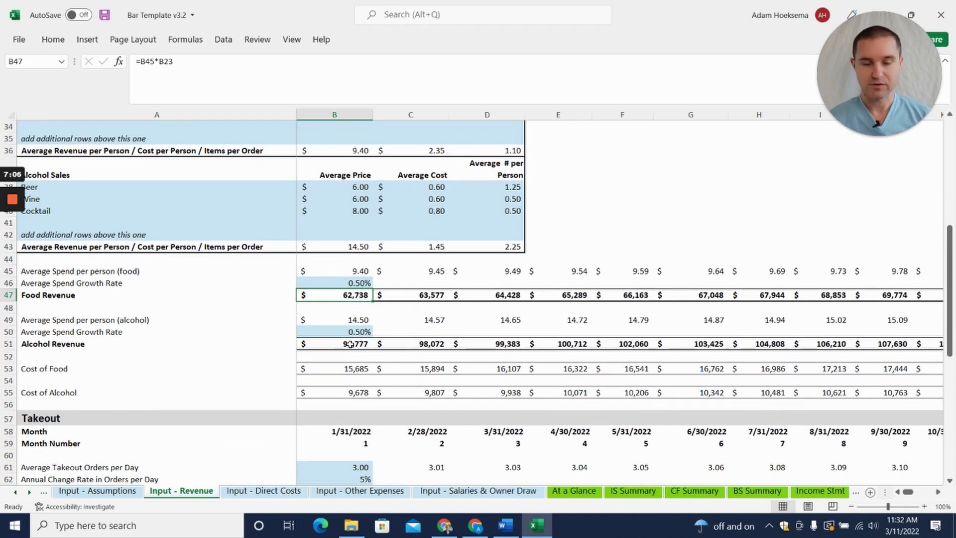
scroll(350, 343, down, 2)
- Review the Takeout section, the Total section and the Cost of Food and Alcohol section of the revenue inputs
scroll(350, 344, down, 2)
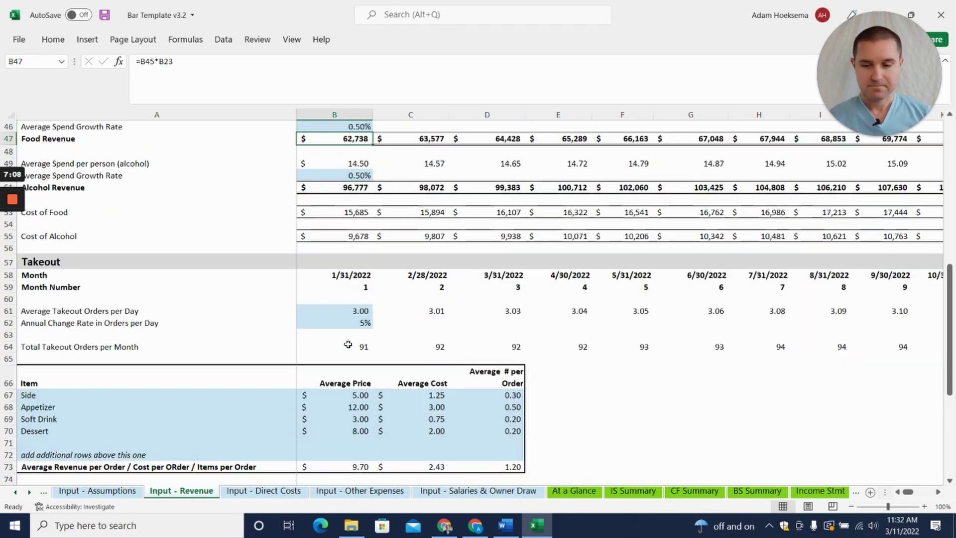
scroll(360, 335, down, 2)
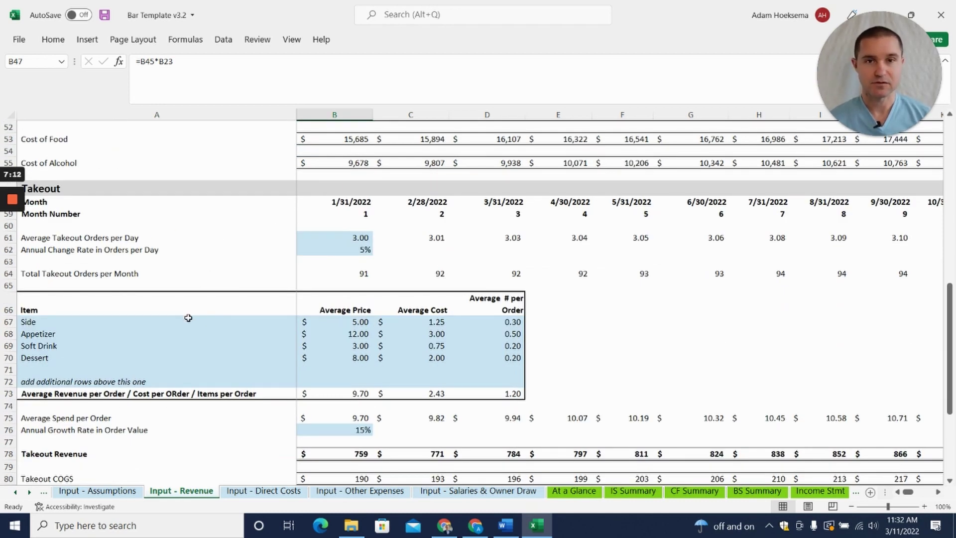
scroll(186, 321, down, 1)
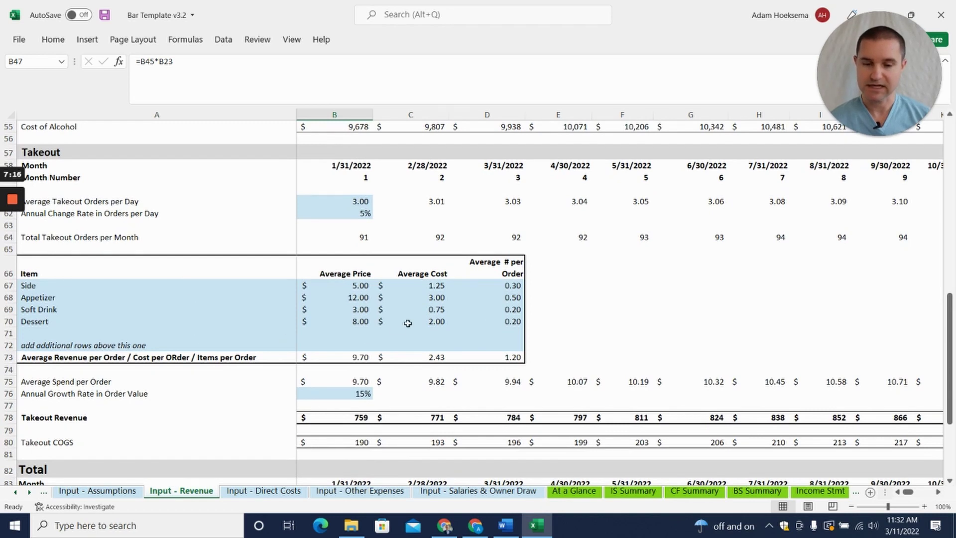
scroll(302, 278, down, 1)
scroll(289, 272, down, 1)
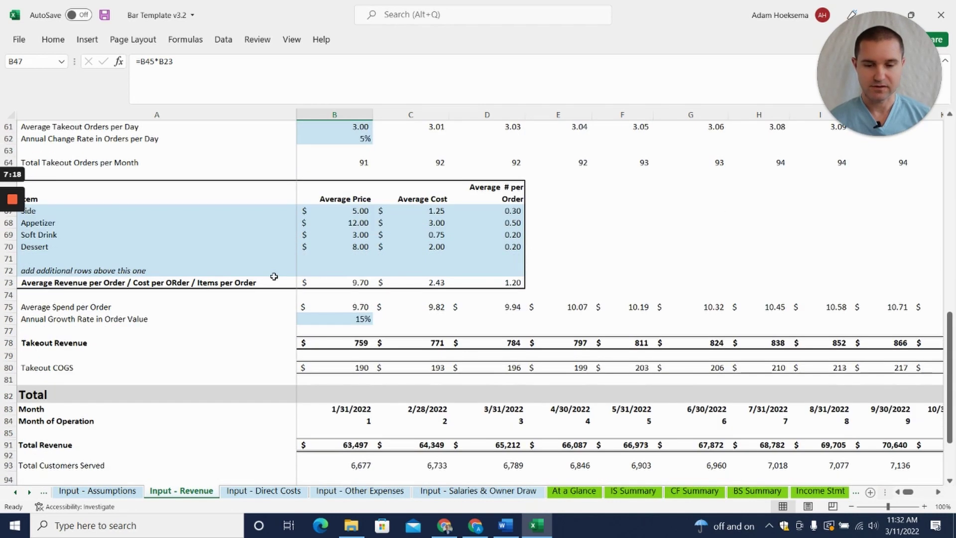
scroll(273, 265, down, 2)
scroll(274, 272, down, 4)
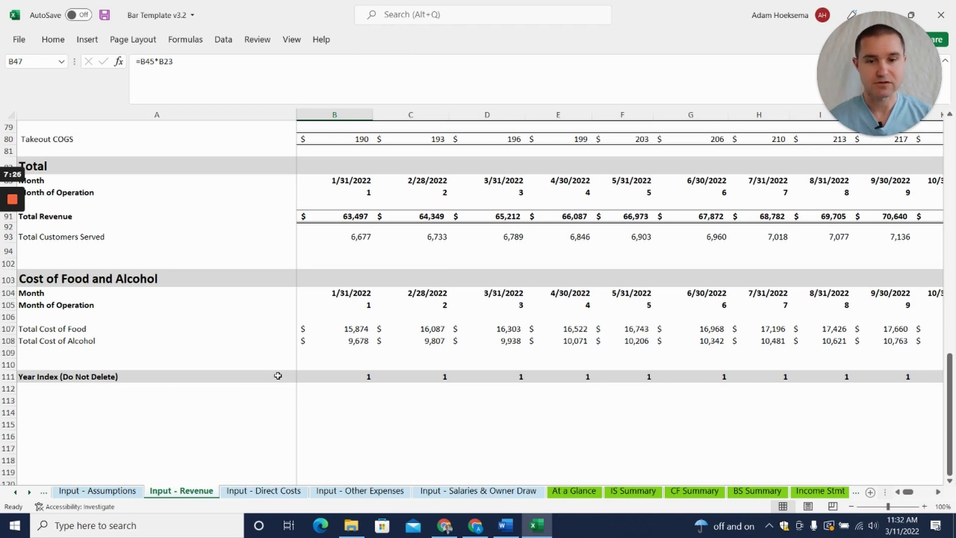
- Open the Input - Direct Costs sheet and review its labor inputs, extra weekly work hours and monthly wage expenses
click(269, 493)
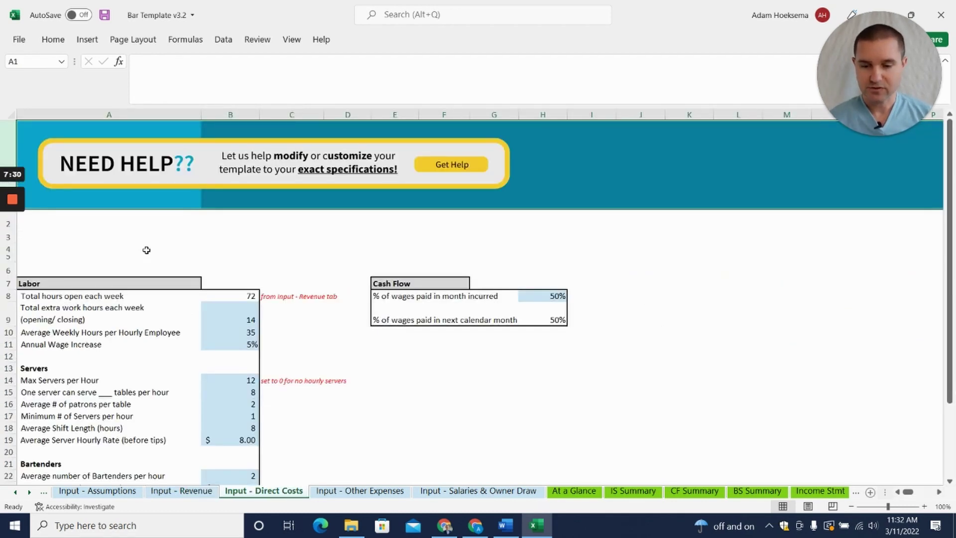
click(242, 252)
scroll(242, 252, down, 2)
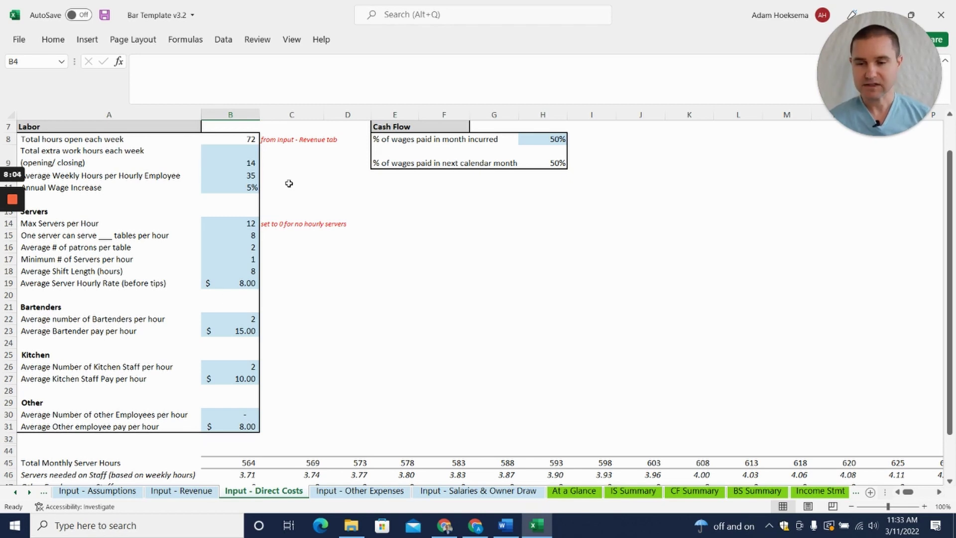
click(245, 161)
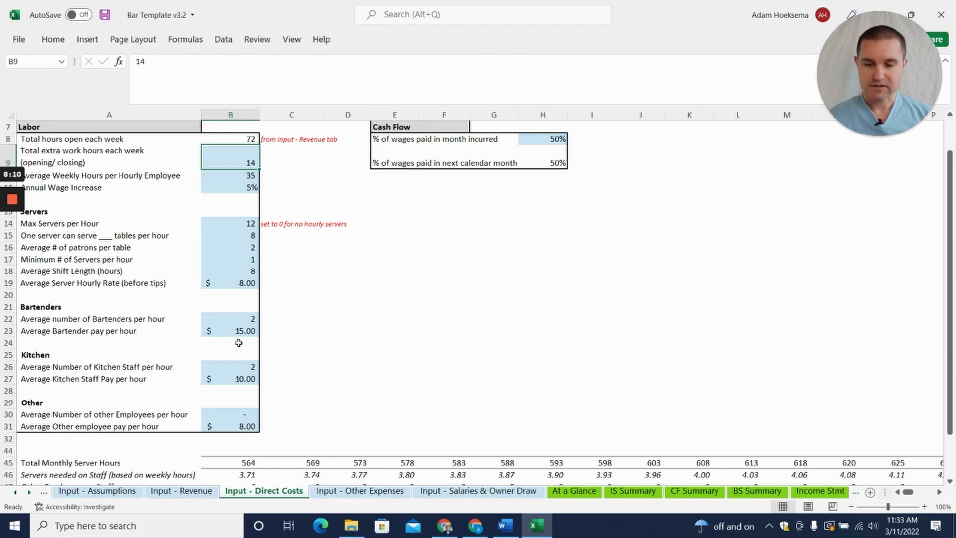
scroll(240, 337, down, 2)
scroll(215, 337, down, 2)
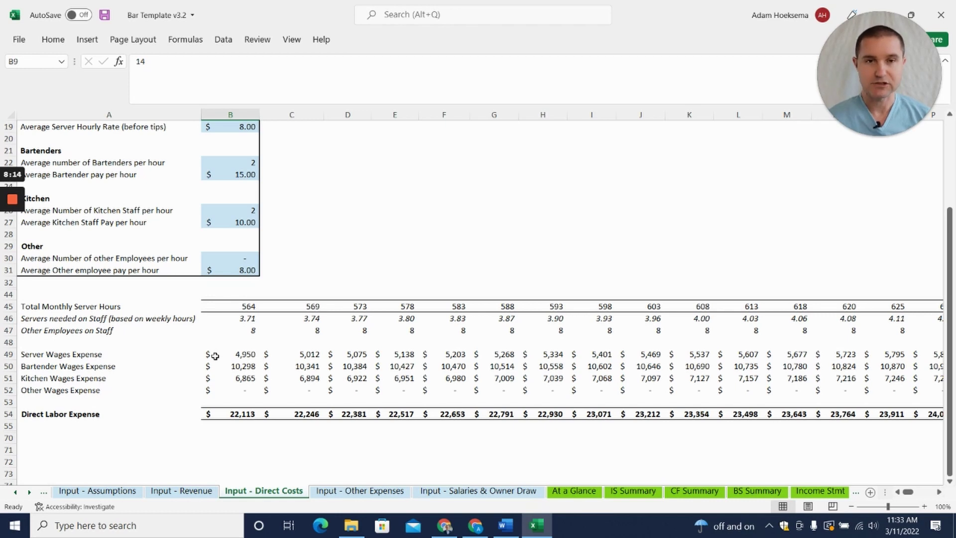
- Open the Input - Other Expenses sheet and view the whole Operating Expenses table with its tax rate rows
click(359, 491)
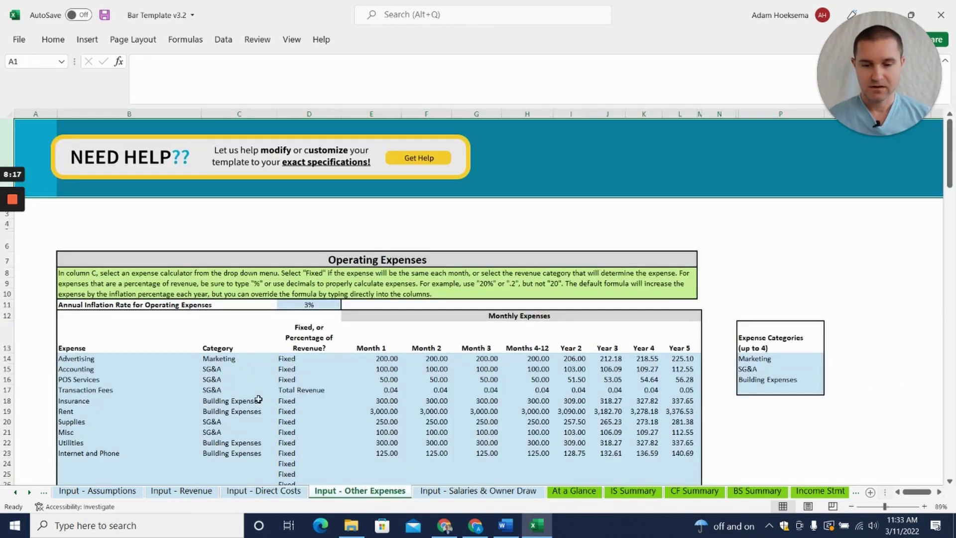
click(34, 382)
scroll(188, 330, down, 3)
scroll(185, 345, up, 1)
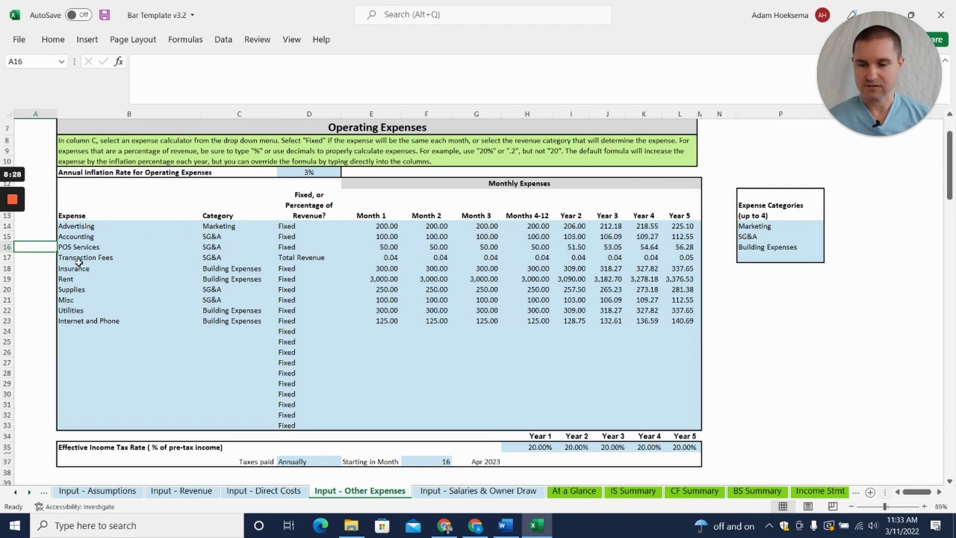
- Inspect the fixed or percentage-of-revenue options for Transaction Fees and compare them with the POS Services setting
click(309, 257)
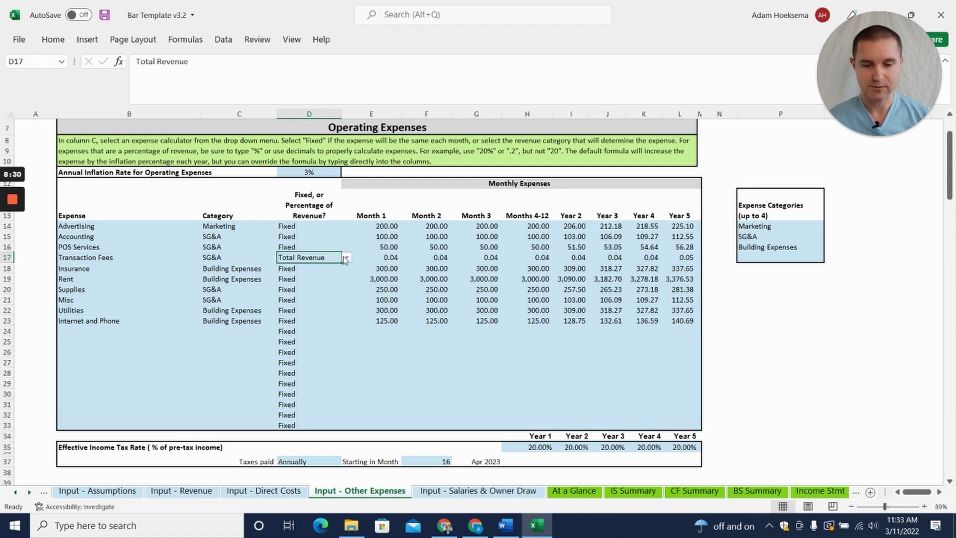
click(346, 258)
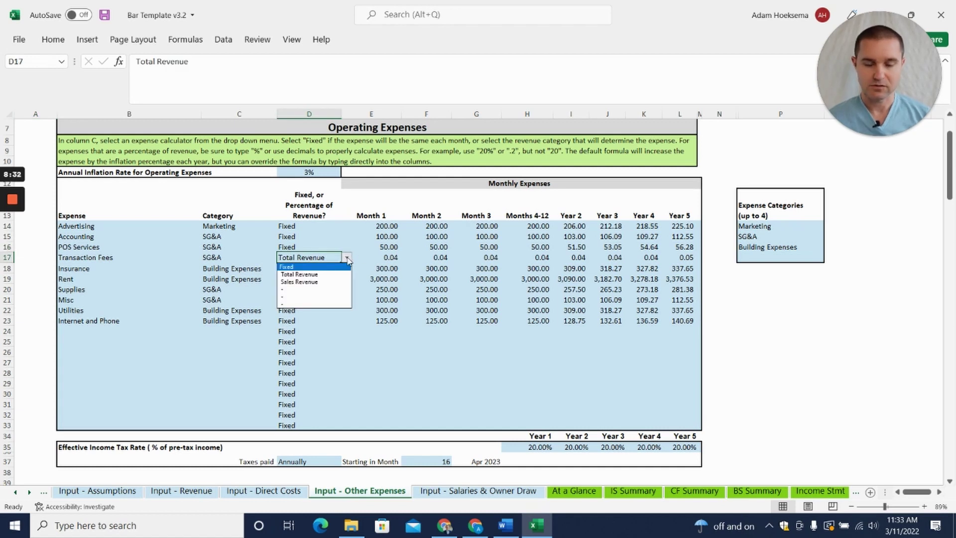
click(347, 258)
click(321, 247)
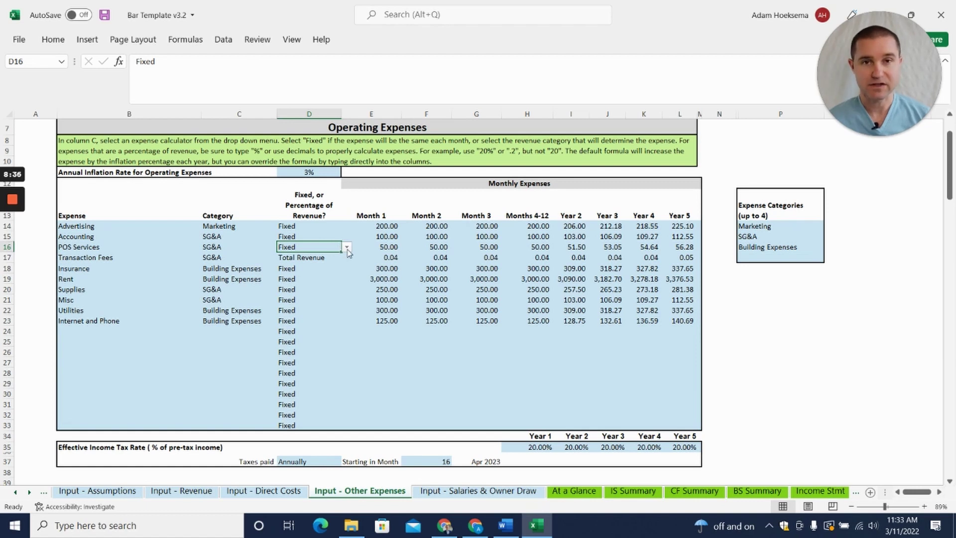
click(323, 260)
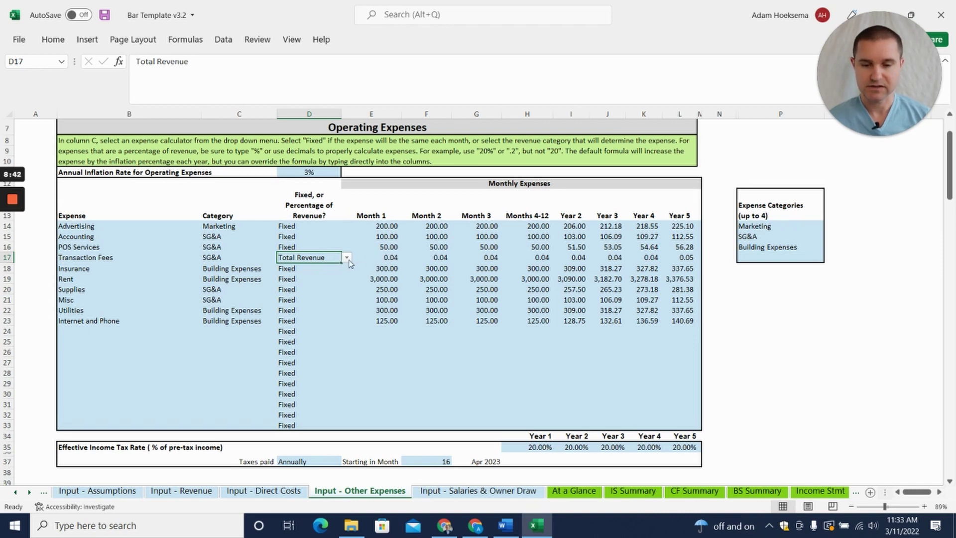
- Set the Month 1 value for Transaction Fees to 0.03
click(383, 258)
text(.0)
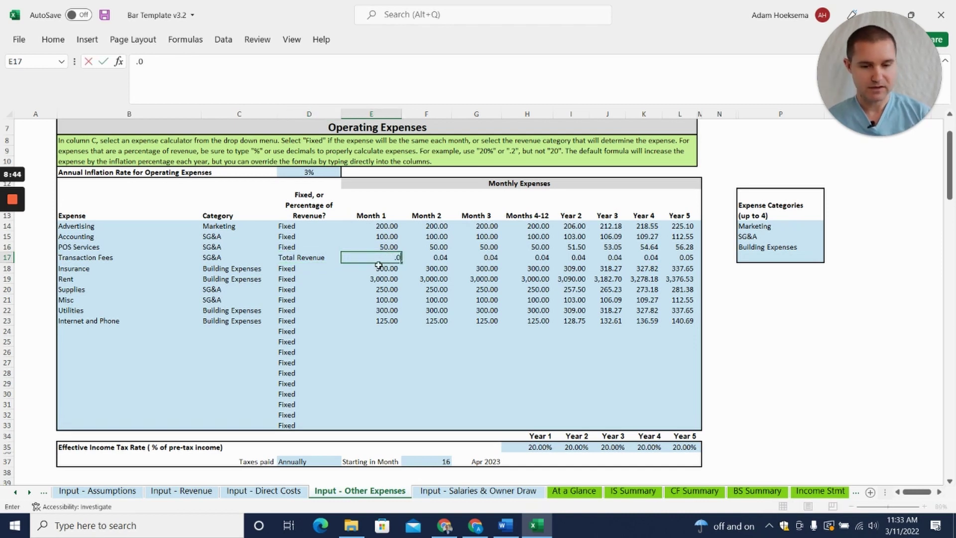
text(3)
key(Return)
key(Up)
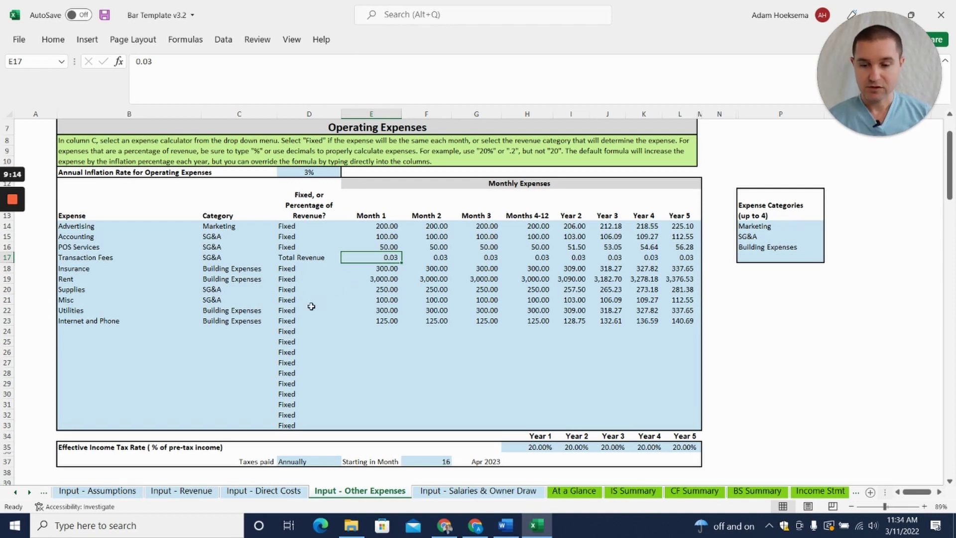
- Look at the Internet and Phone expense type and the blank rows available for additional operating expenses
click(289, 322)
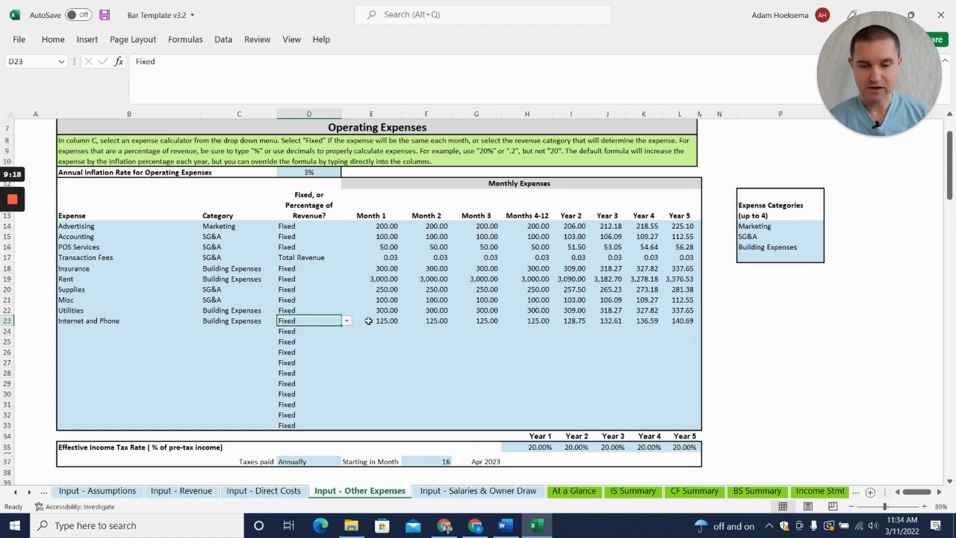
drag(77, 330, 81, 401)
click(102, 372)
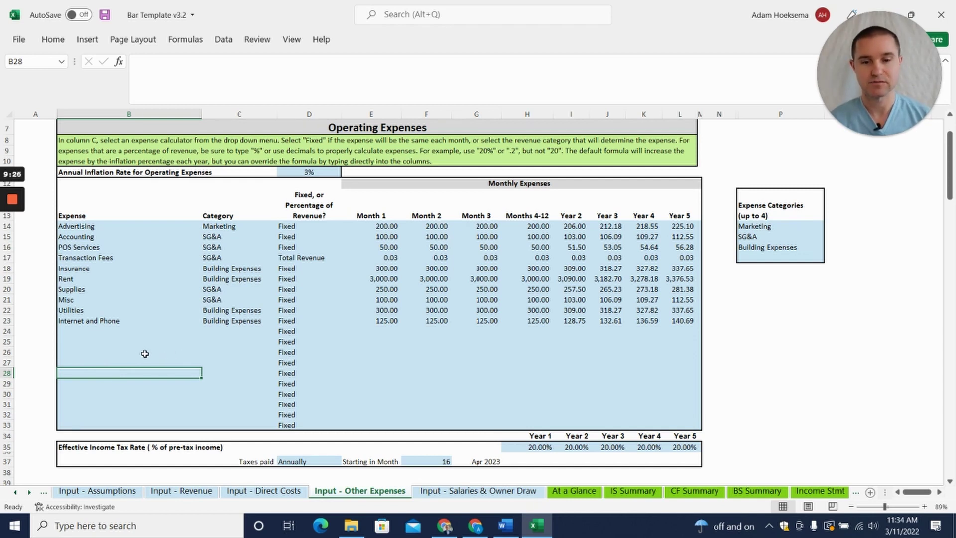
- Open the Input - Salaries & Owner Draw sheet and compare the Month Started entries for the Manager and Supervisor
click(462, 495)
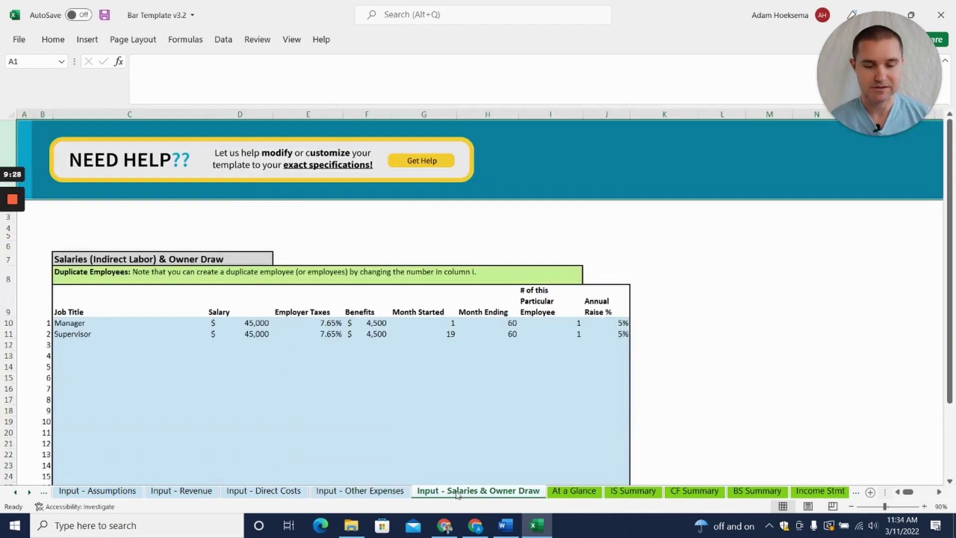
scroll(151, 352, down, 2)
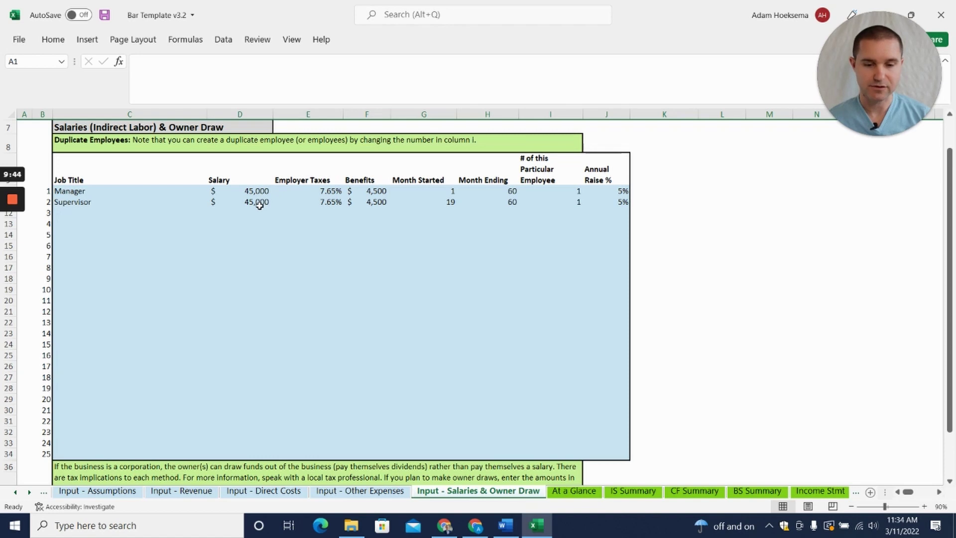
click(434, 192)
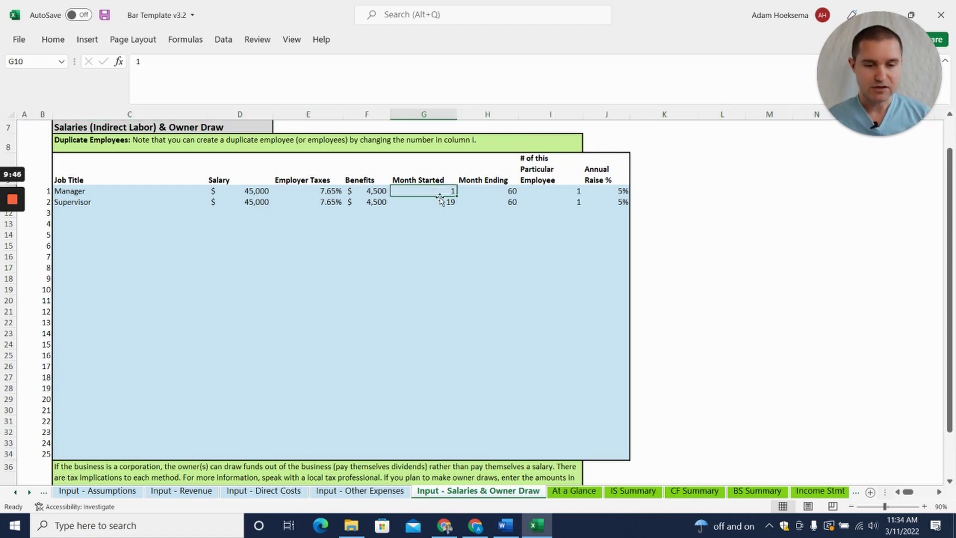
click(442, 198)
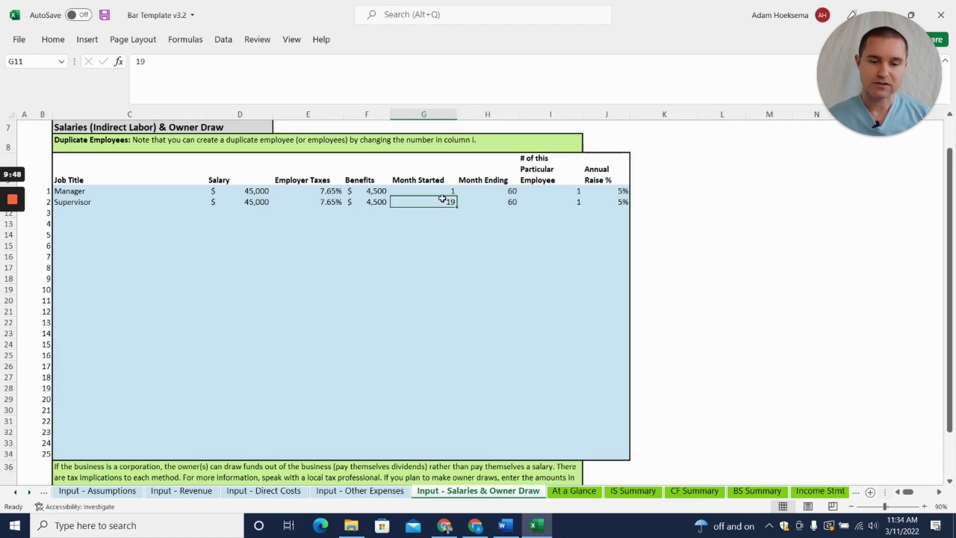
click(443, 192)
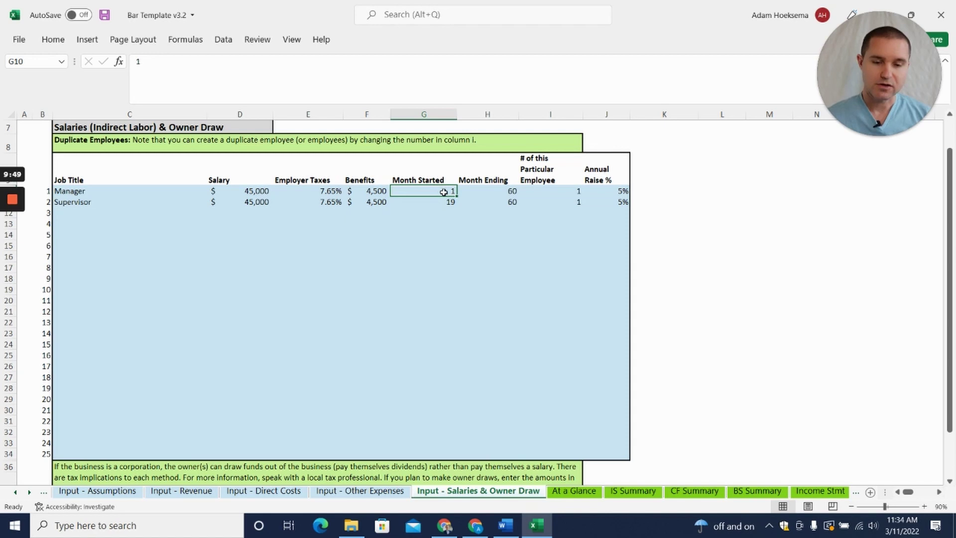
click(420, 203)
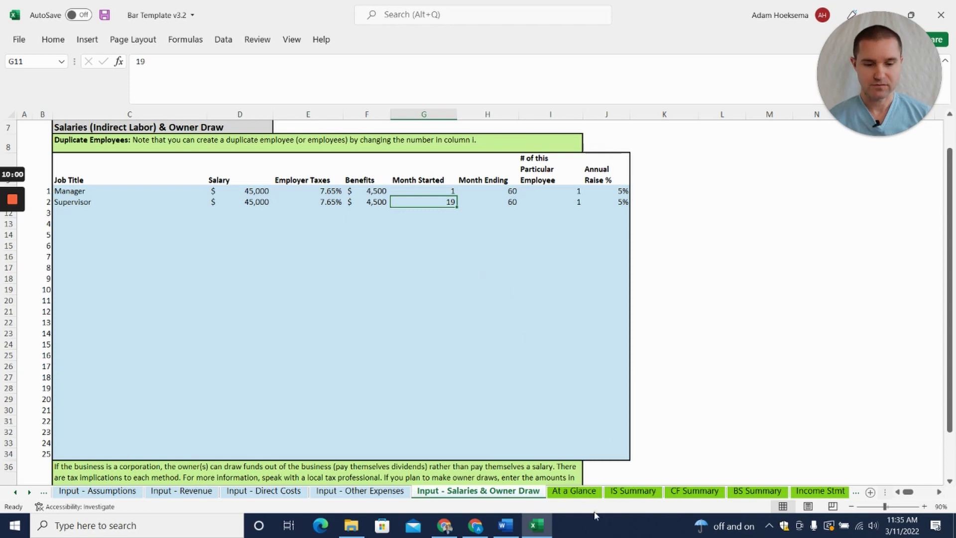
- Return to the At a Glance sheet to review the profit and loss overview and summary data
click(577, 491)
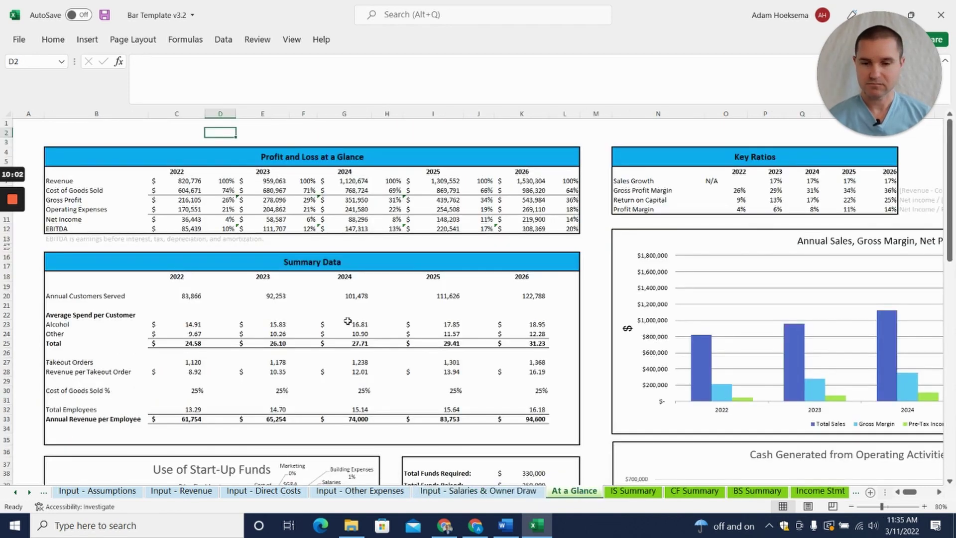